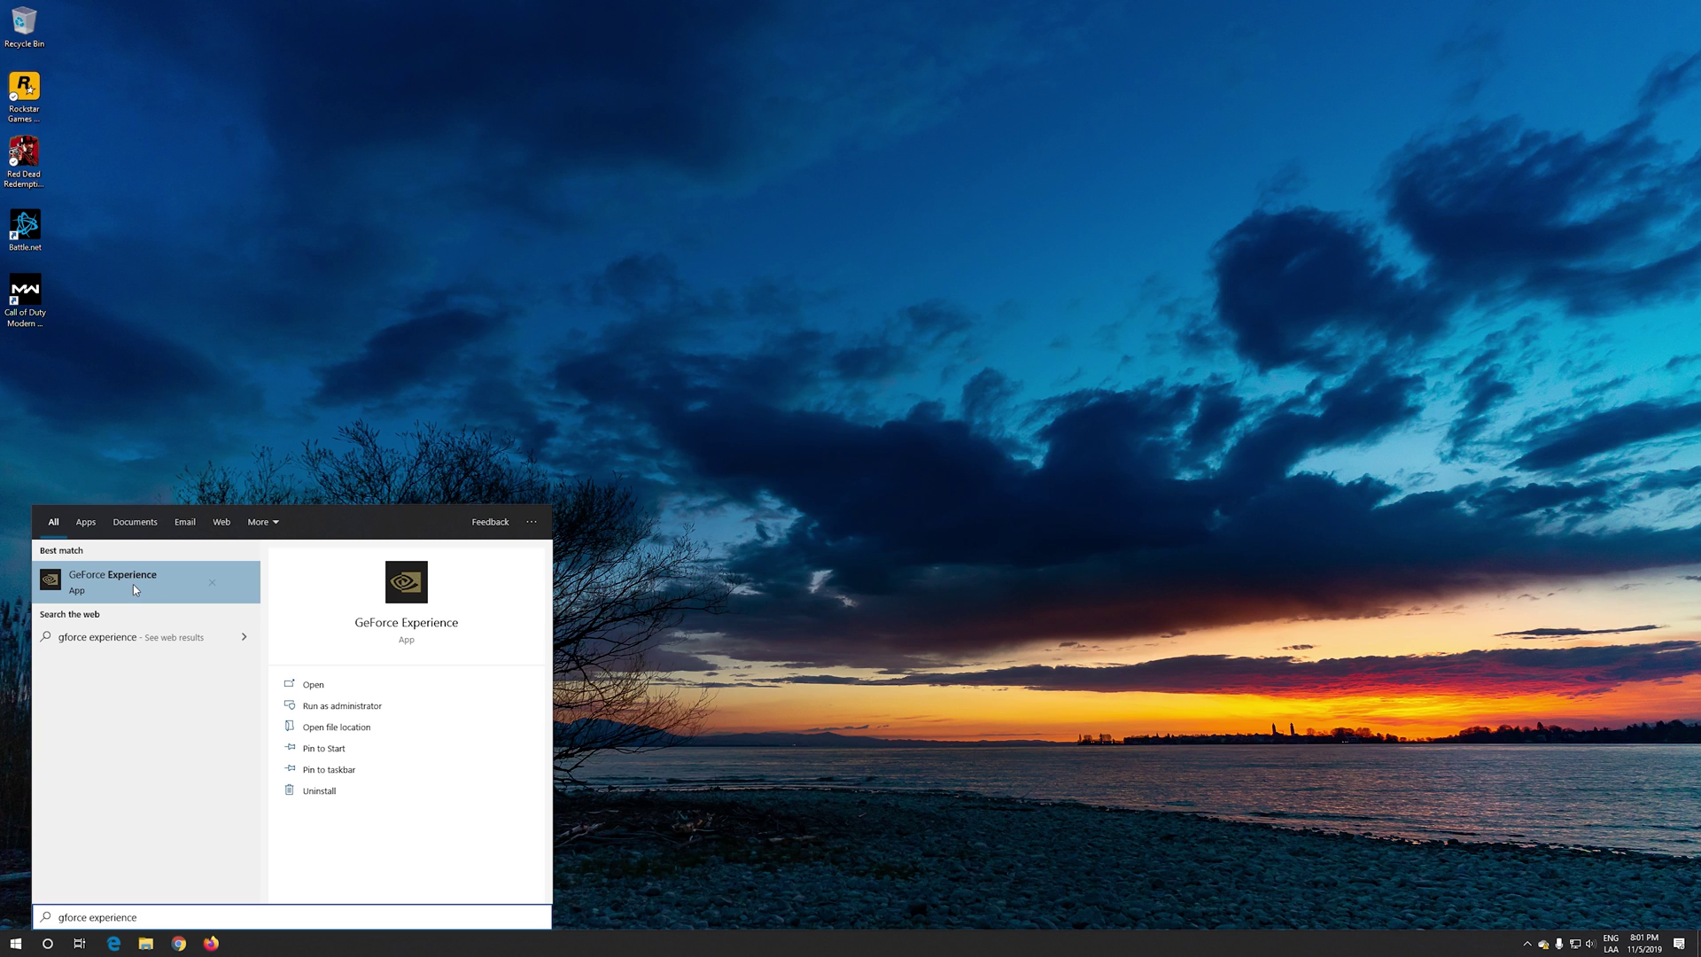
# - Open GeForce Experience and run a custom installation of GeForce Game Ready Driver 441.12, keeping the preselected components
pyautogui.click(133, 583)
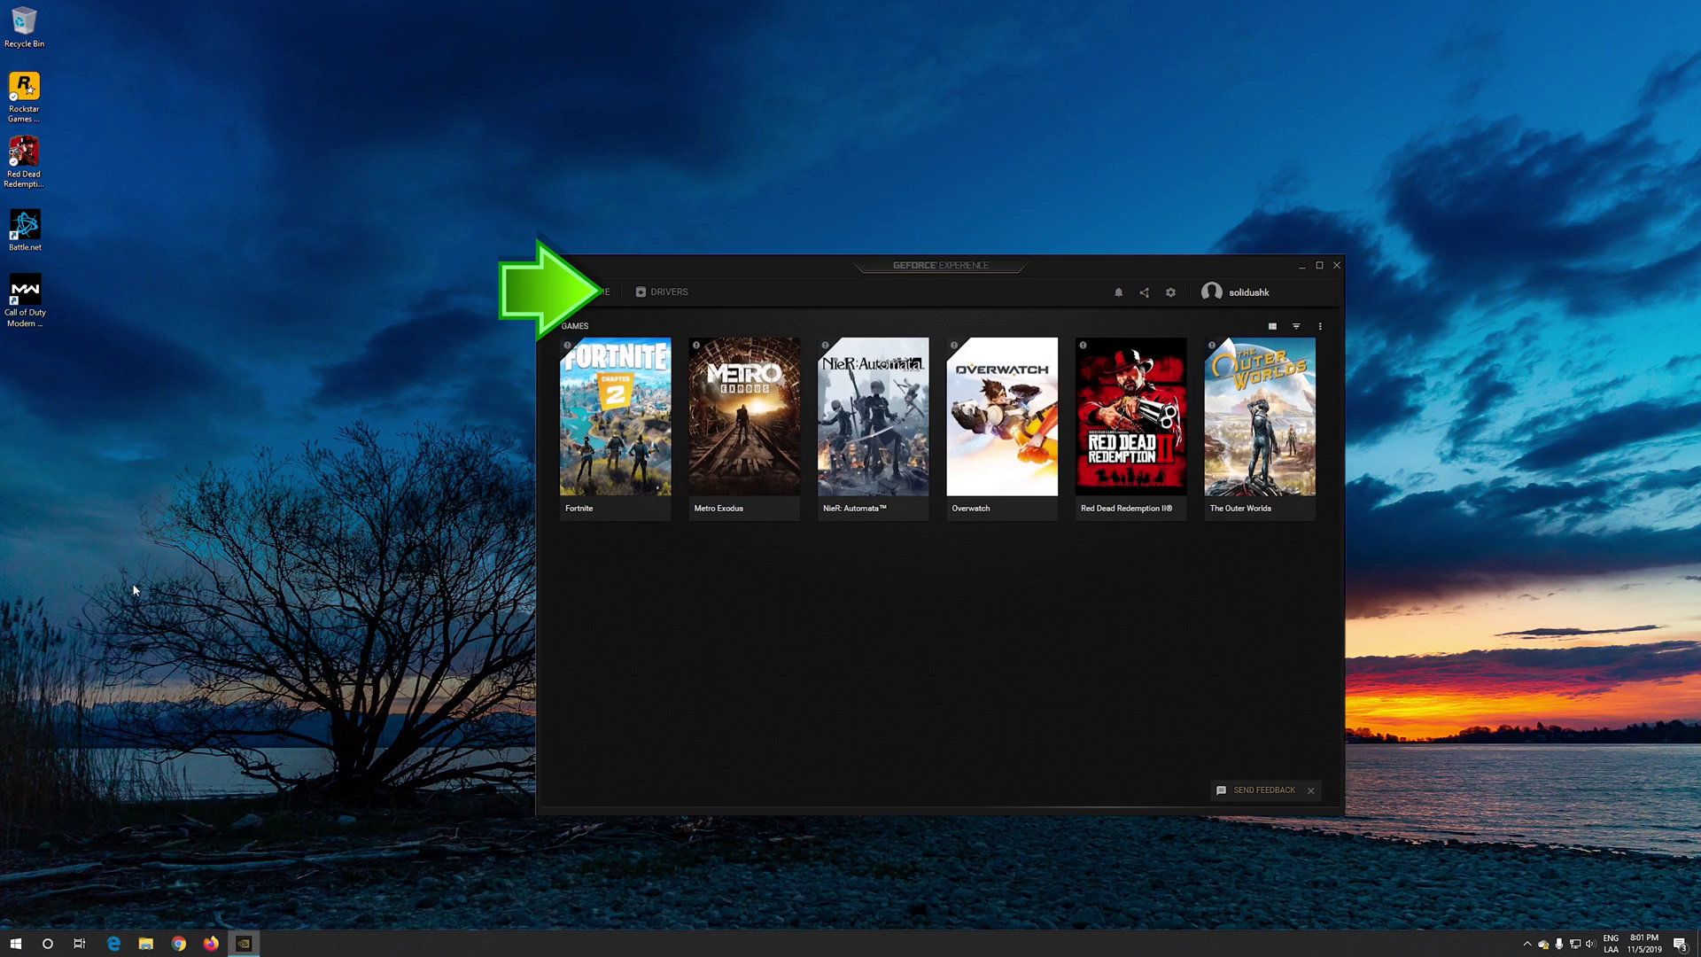
pyautogui.click(675, 302)
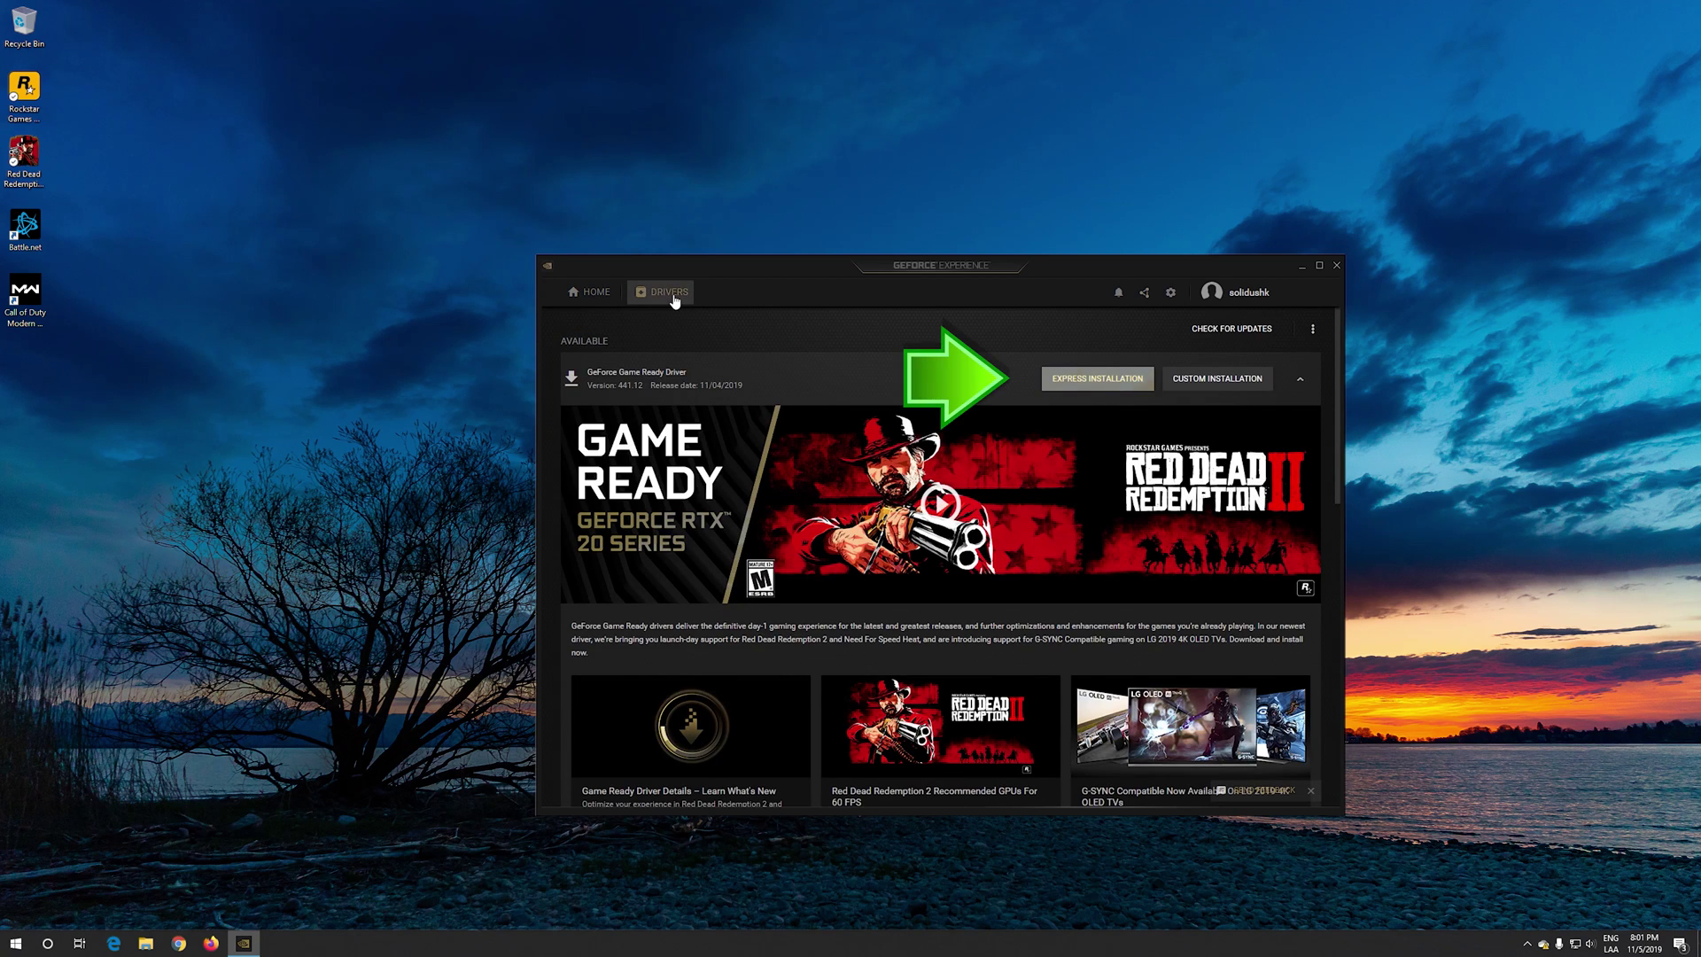
pyautogui.click(1236, 379)
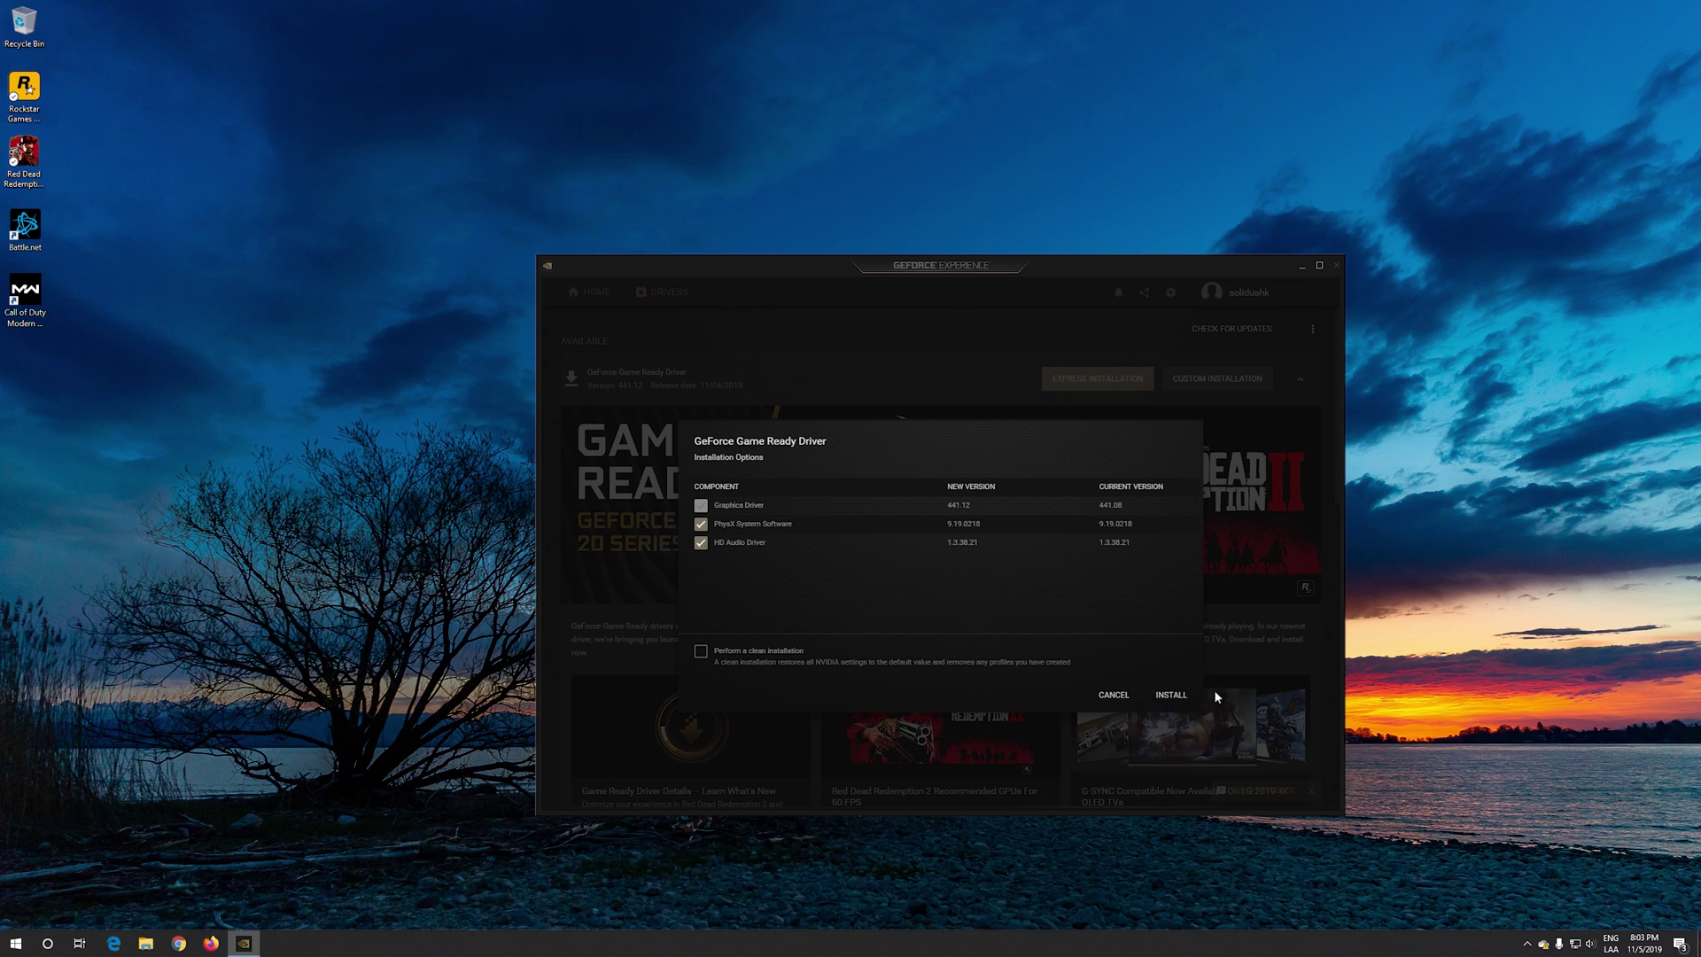
pyautogui.click(1166, 698)
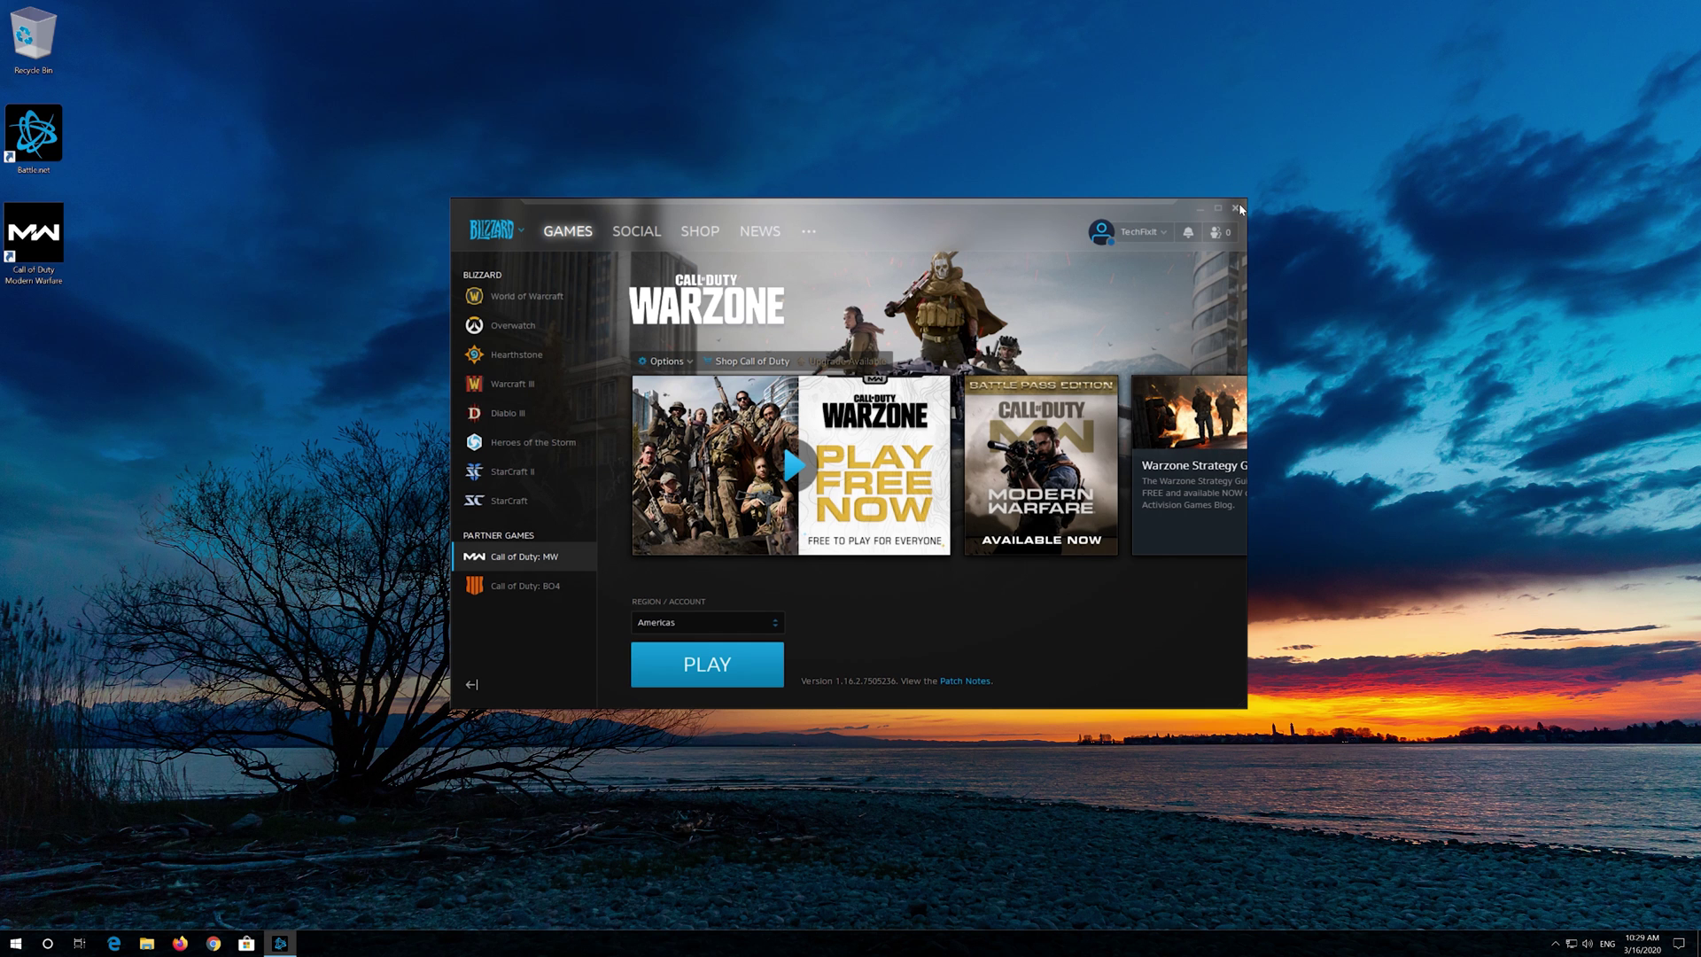
# - Exit the Battle.net launcher and open the Call of Duty Modern Warfare folder in Documents with File Explorer
pyautogui.click(1236, 208)
pyautogui.click(782, 509)
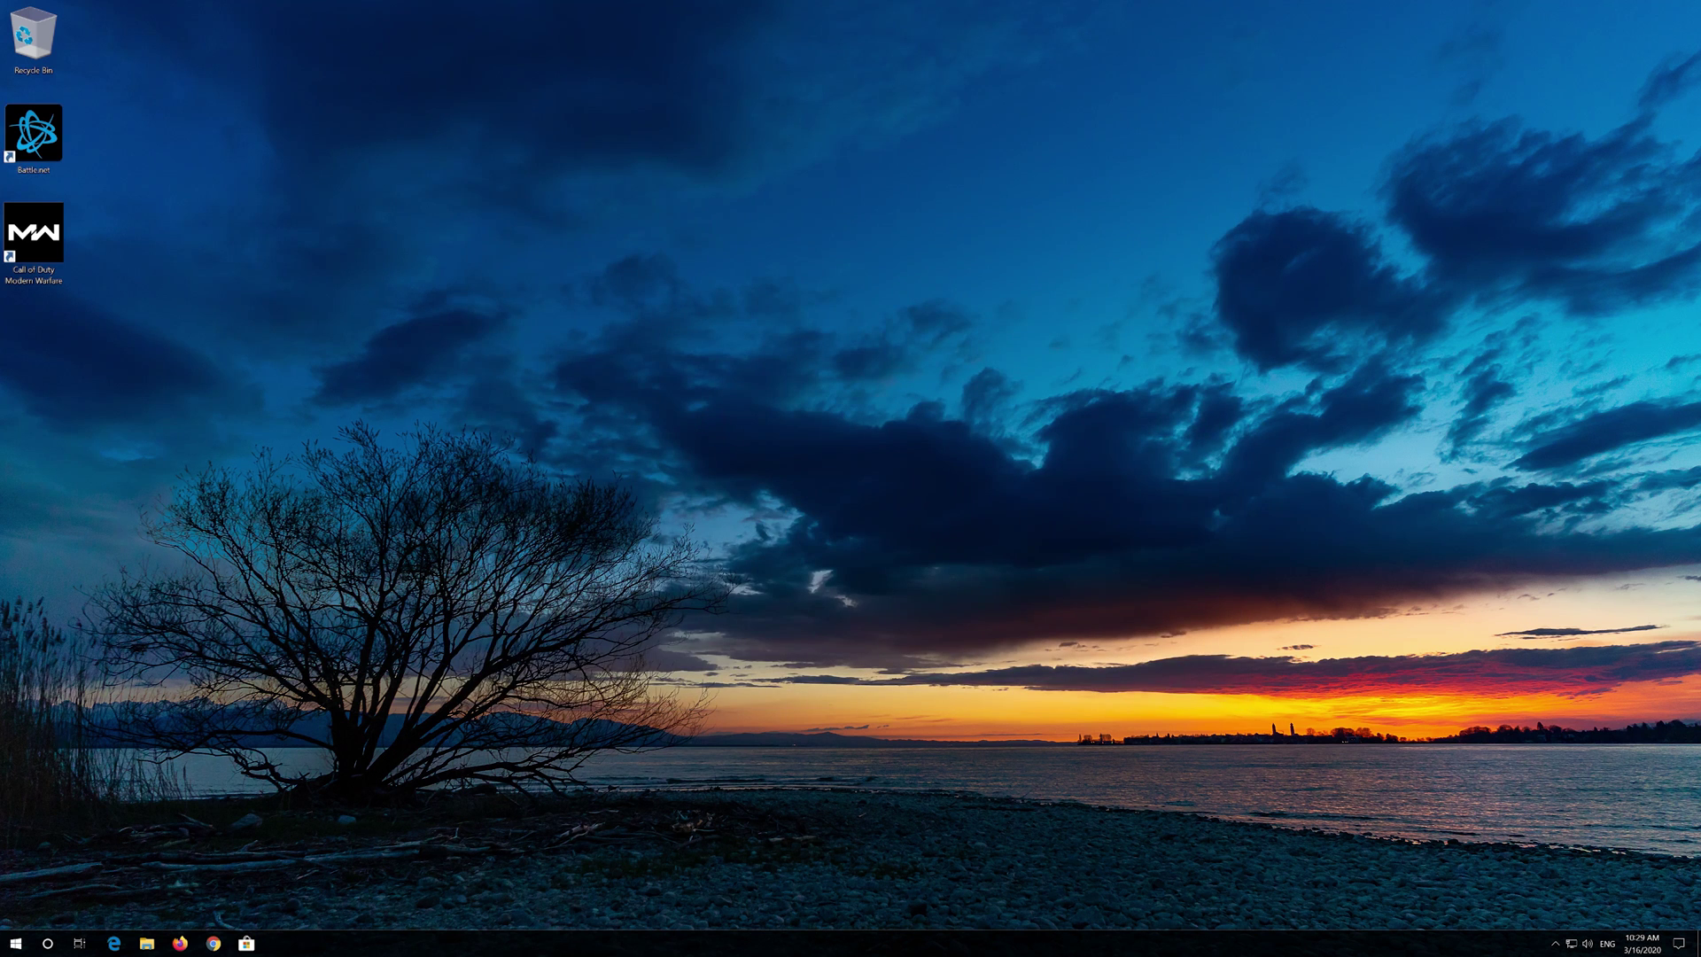
pyautogui.click(147, 944)
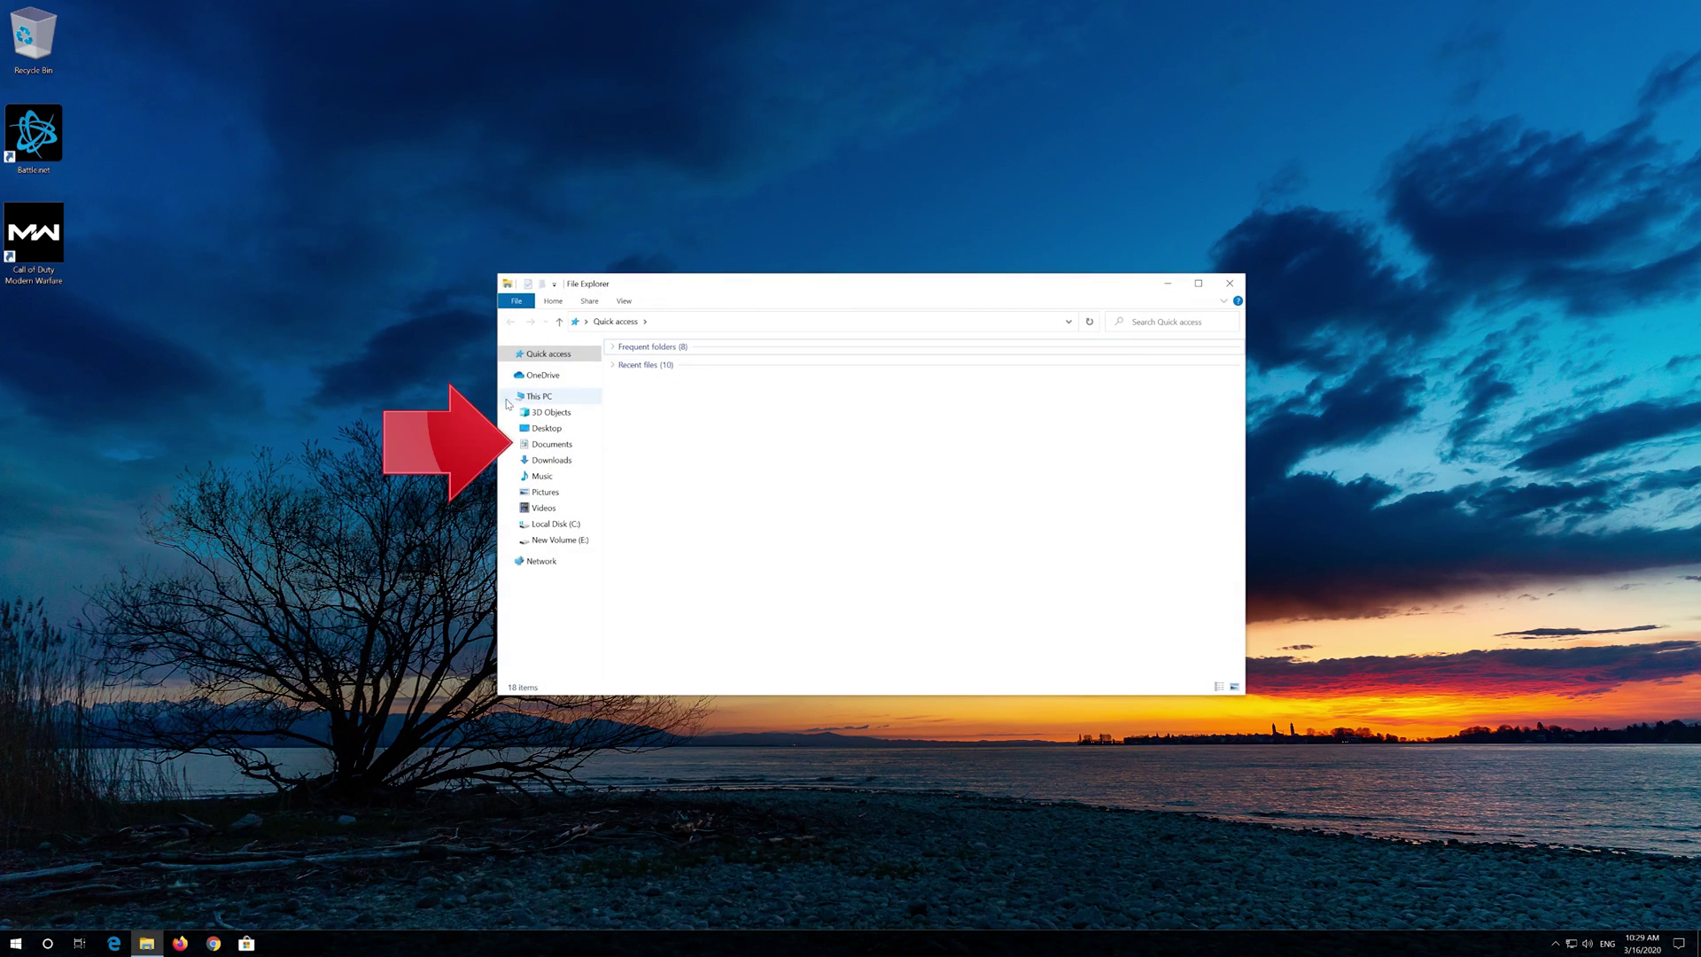
pyautogui.click(546, 447)
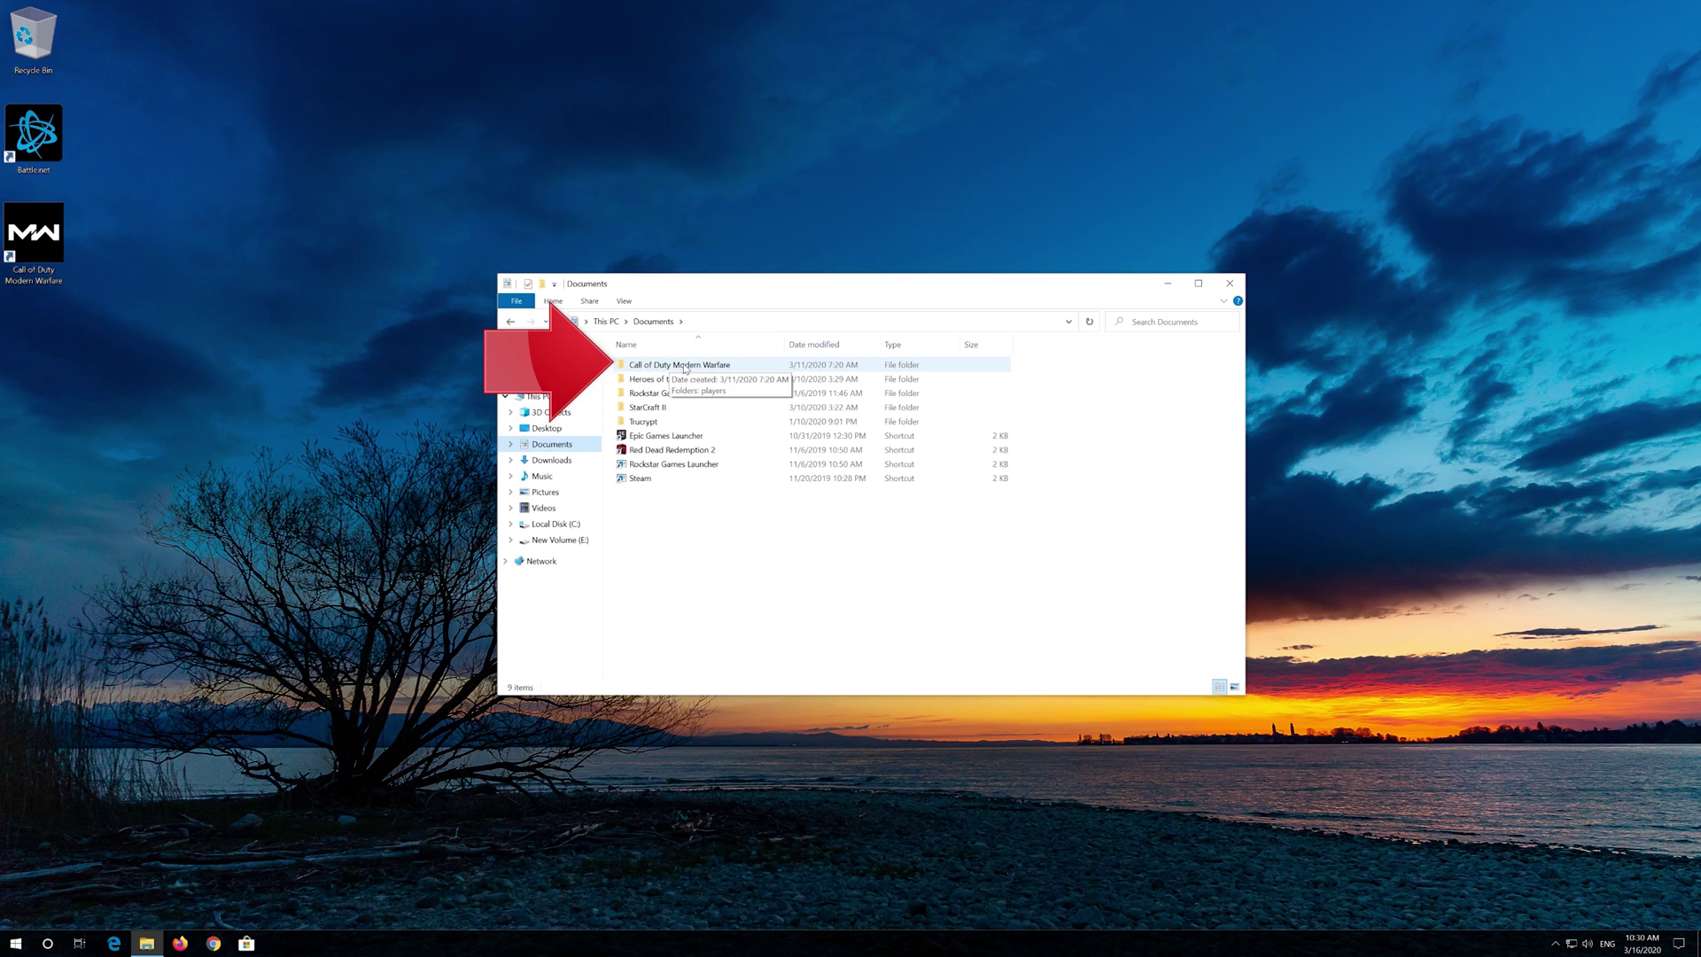
pyautogui.doubleClick(684, 365)
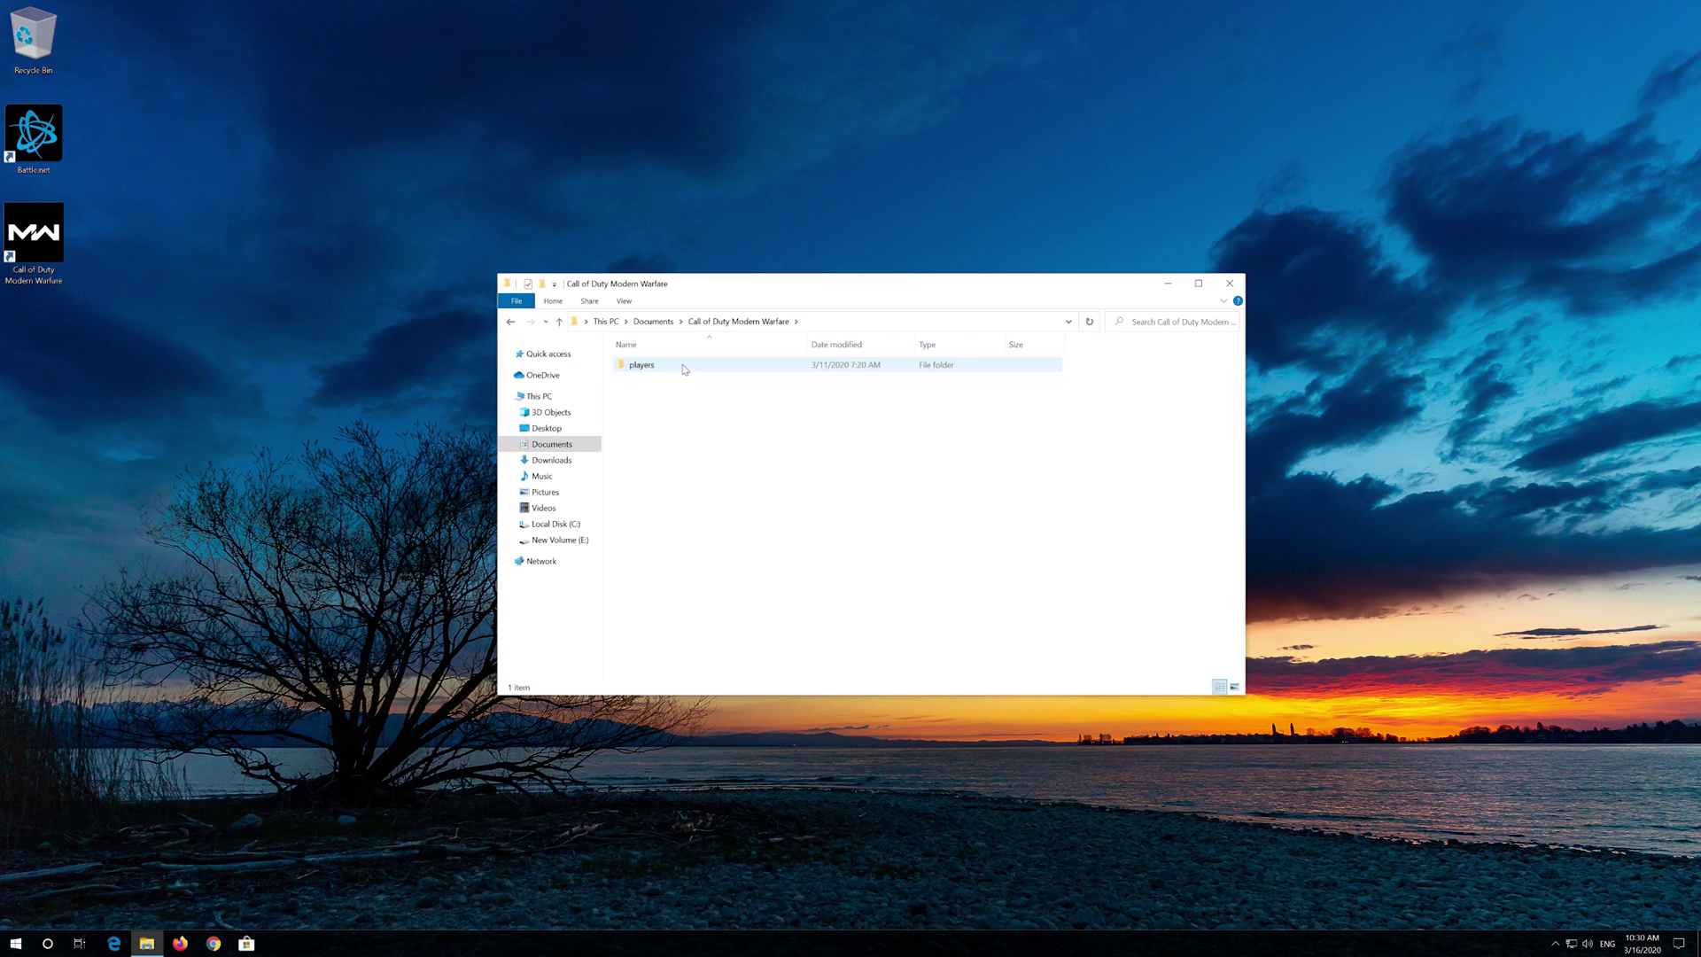
# - Delete the players folder from the Call of Duty Modern Warfare folder and close File Explorer
pyautogui.click(683, 366)
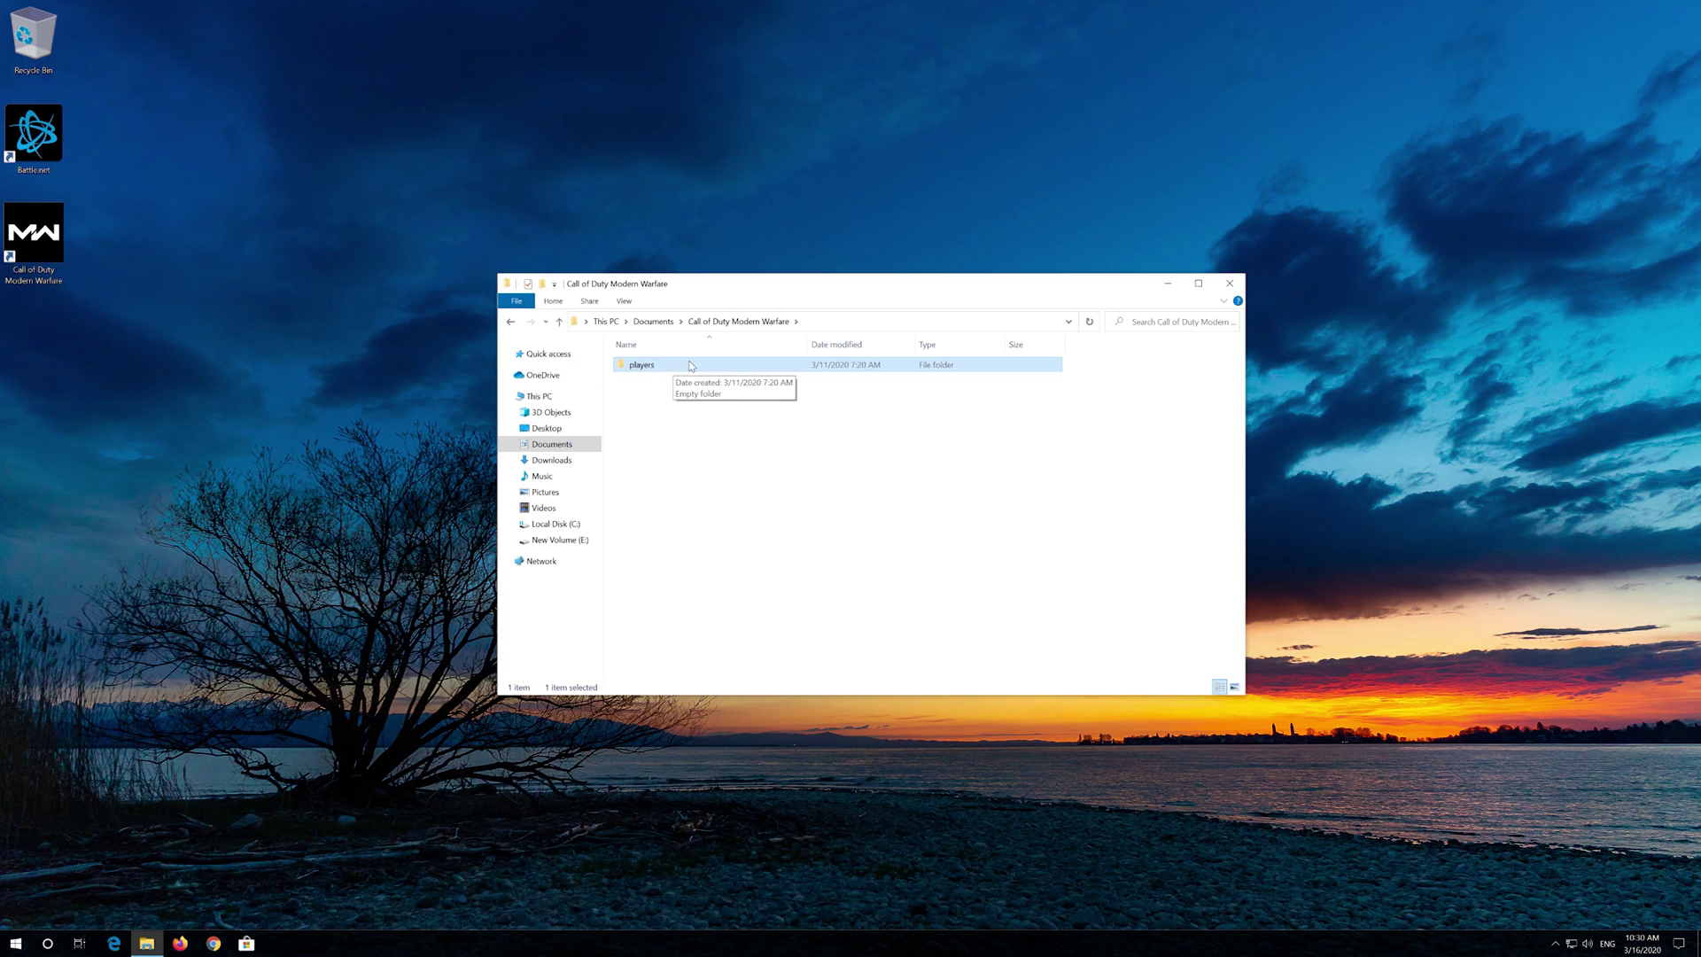
pyautogui.rightClick(691, 364)
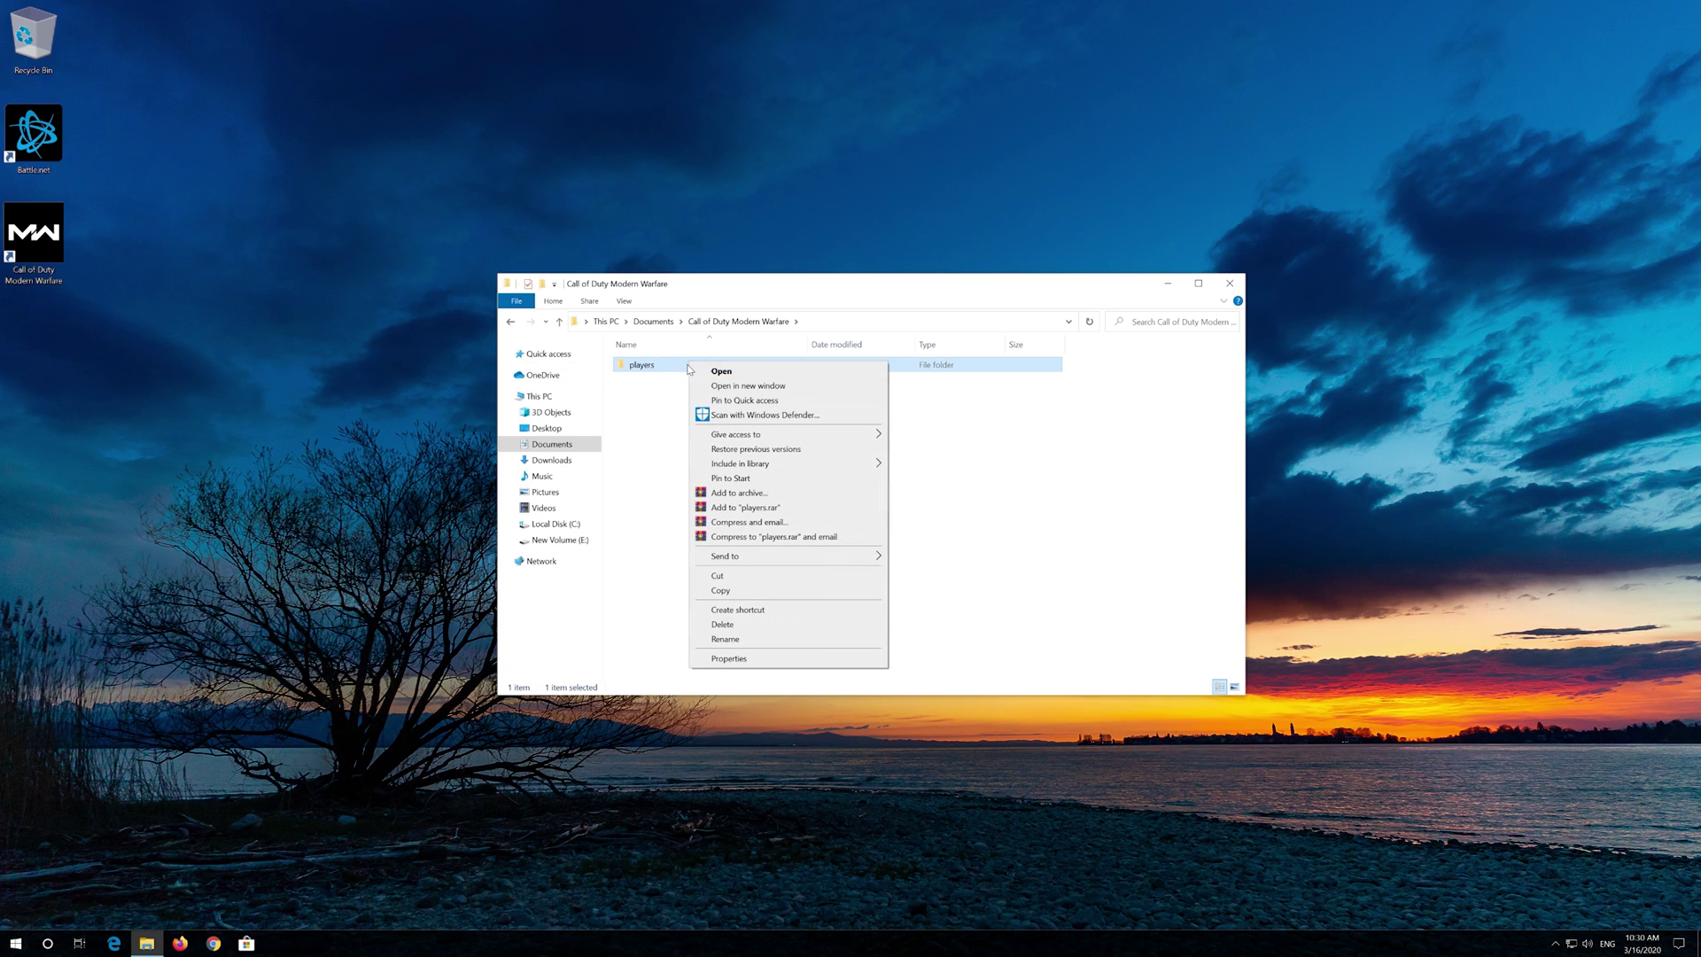
pyautogui.click(750, 625)
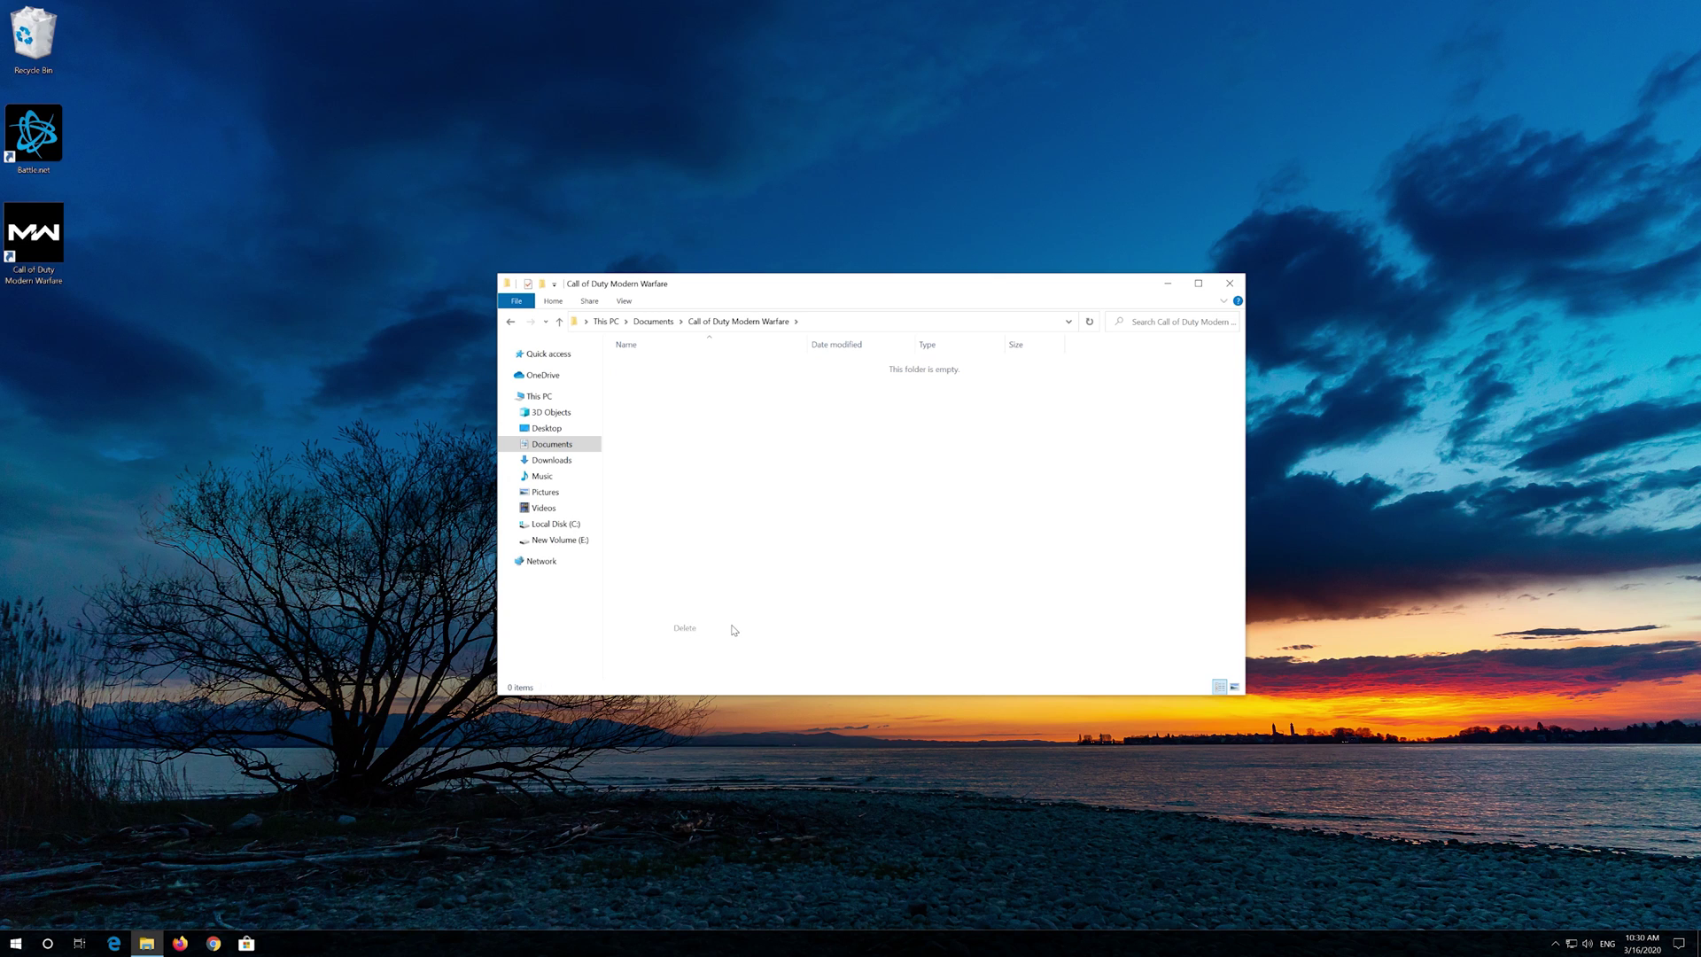
pyautogui.click(1230, 285)
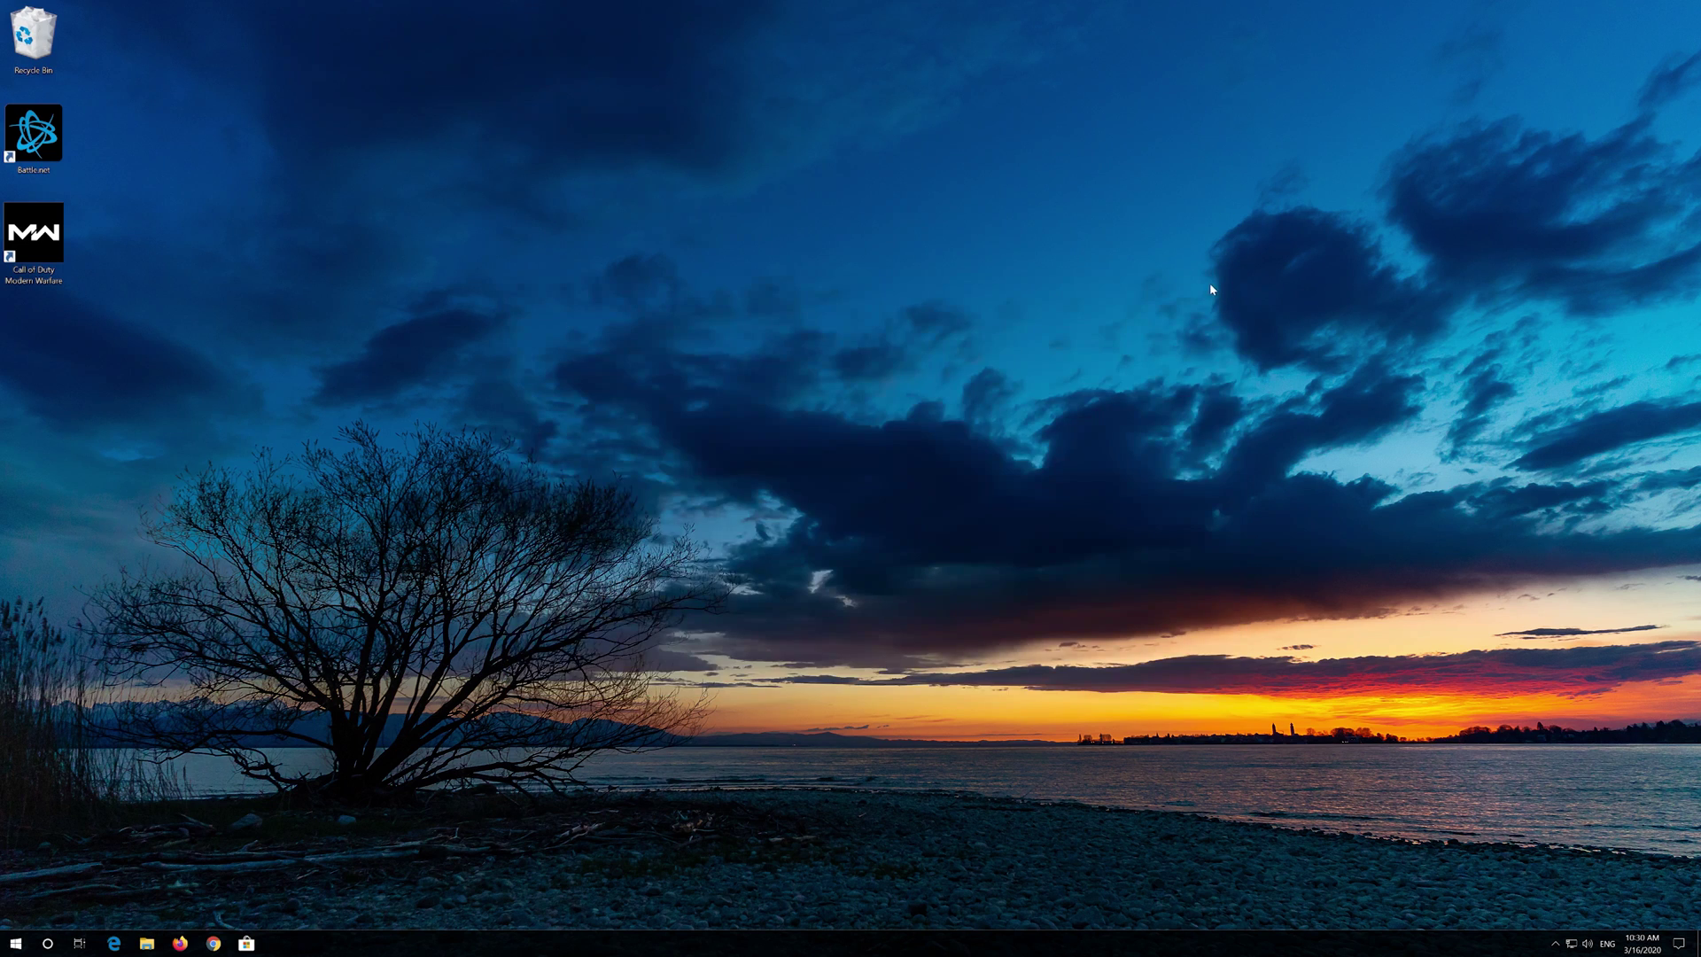
# - Relaunch Battle.net from the desktop and start Call of Duty: MW
pyautogui.doubleClick(35, 135)
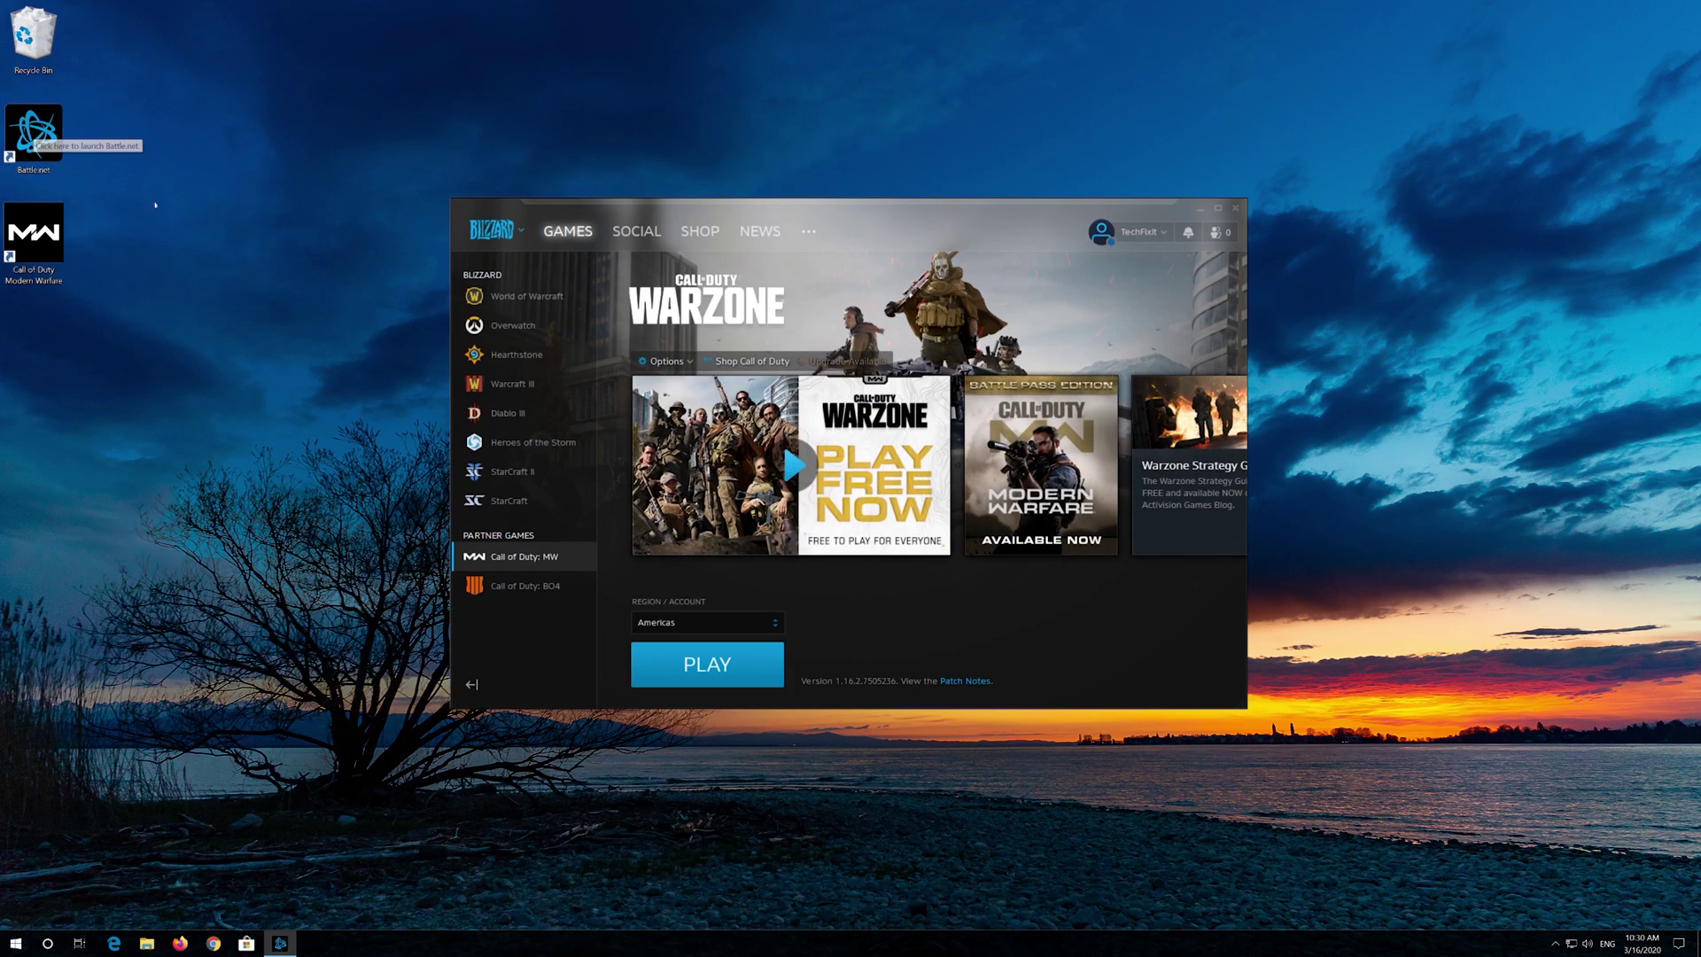
pyautogui.click(696, 670)
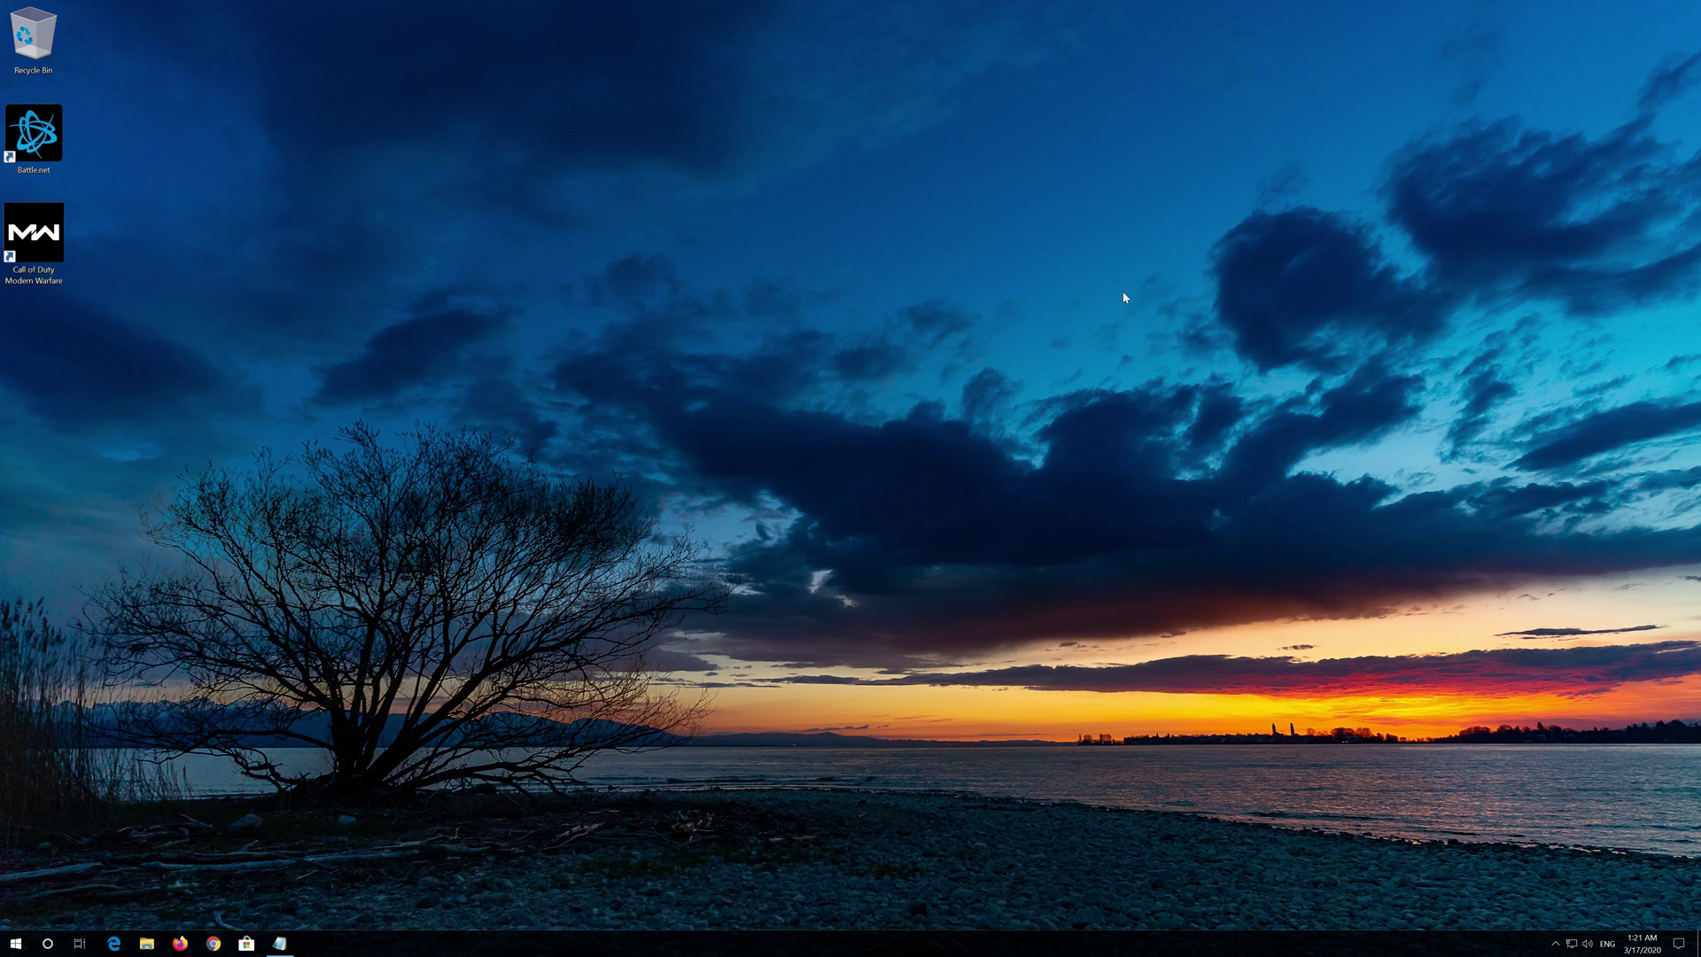
# - Search Windows for regedit, open Registry Editor and allow it to make changes to the device
pyautogui.press('super')
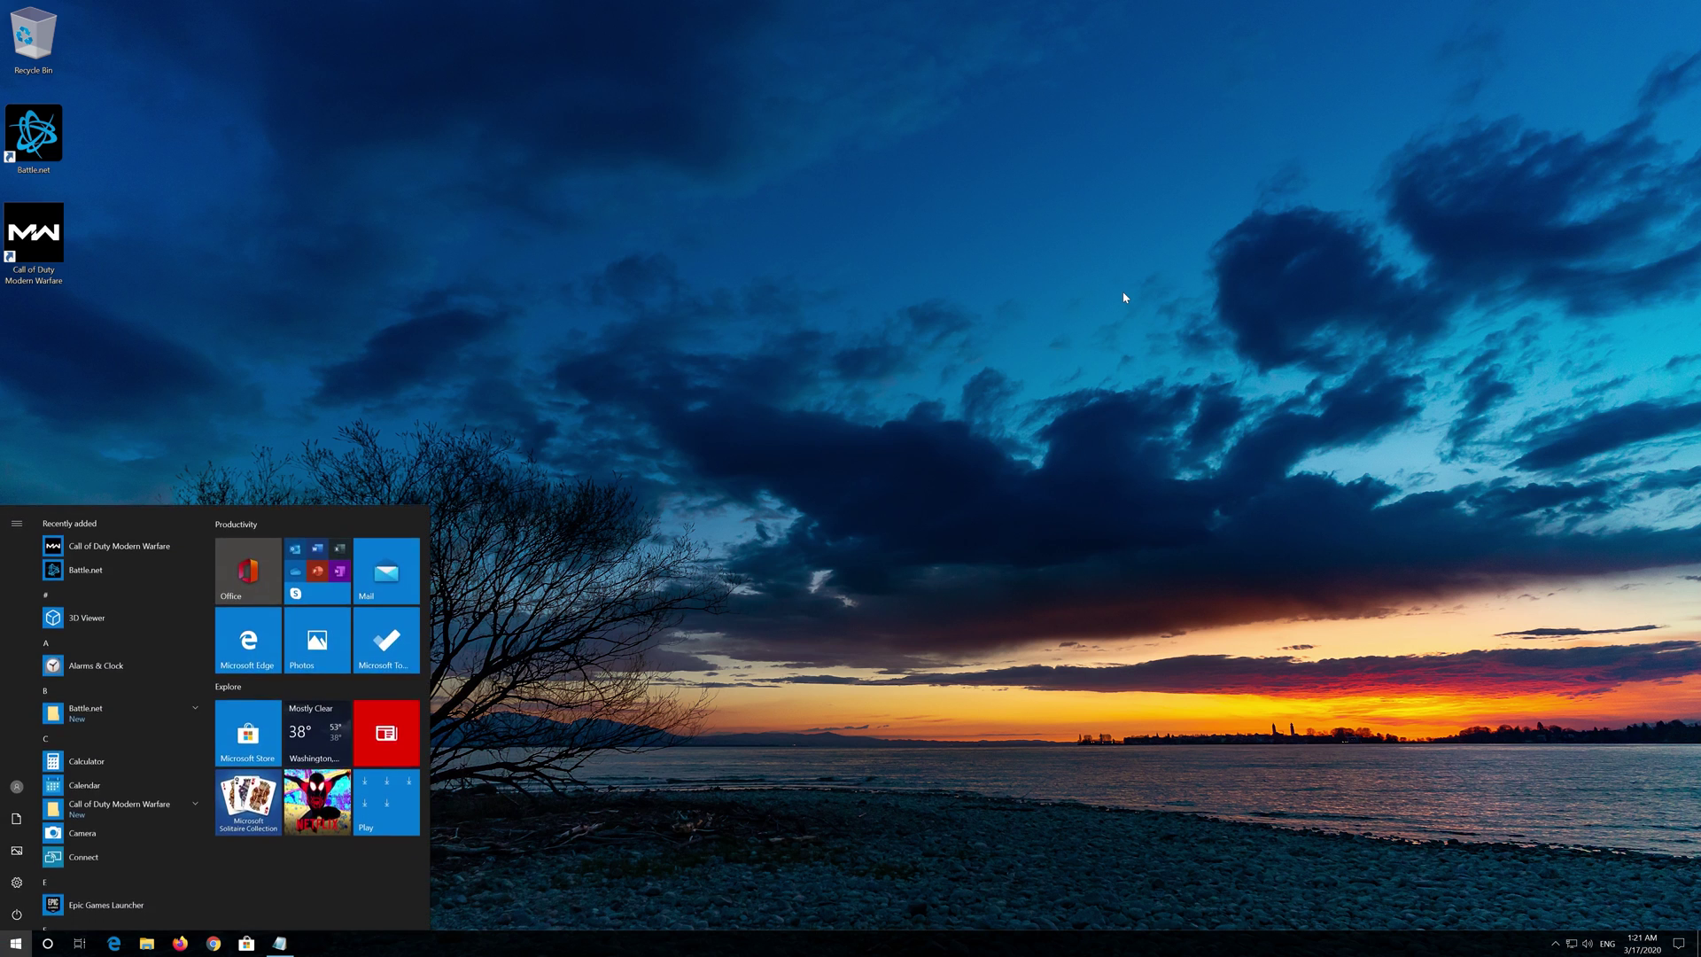
pyautogui.write('regedit')
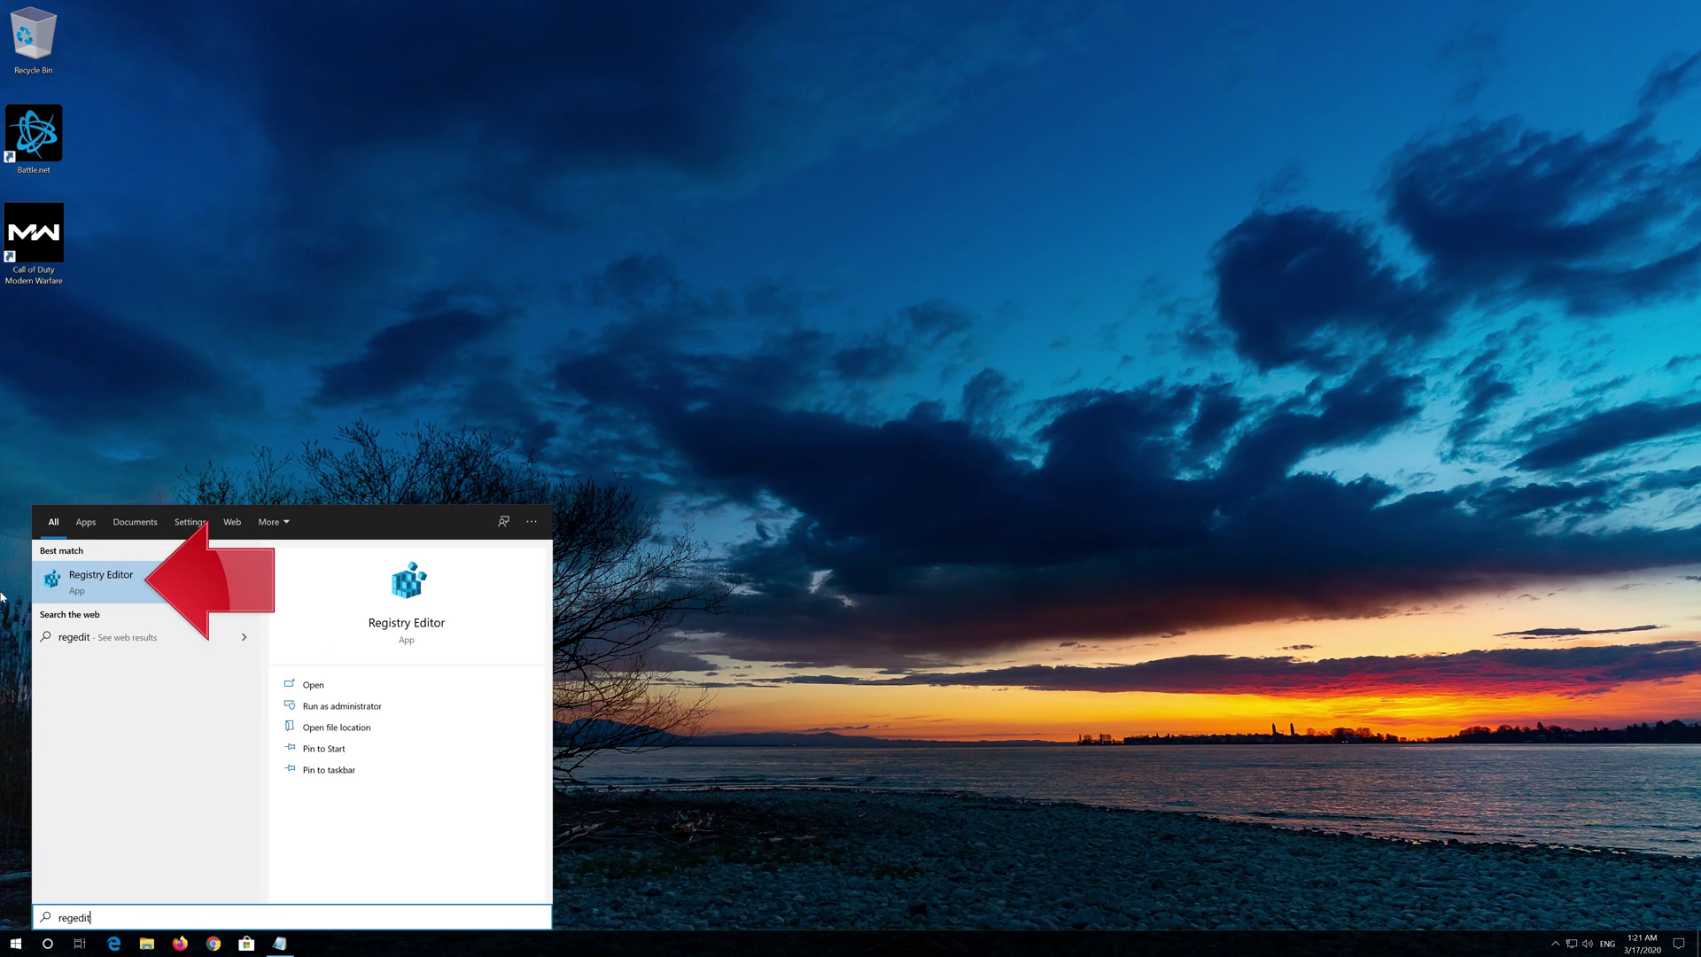
pyautogui.click(107, 585)
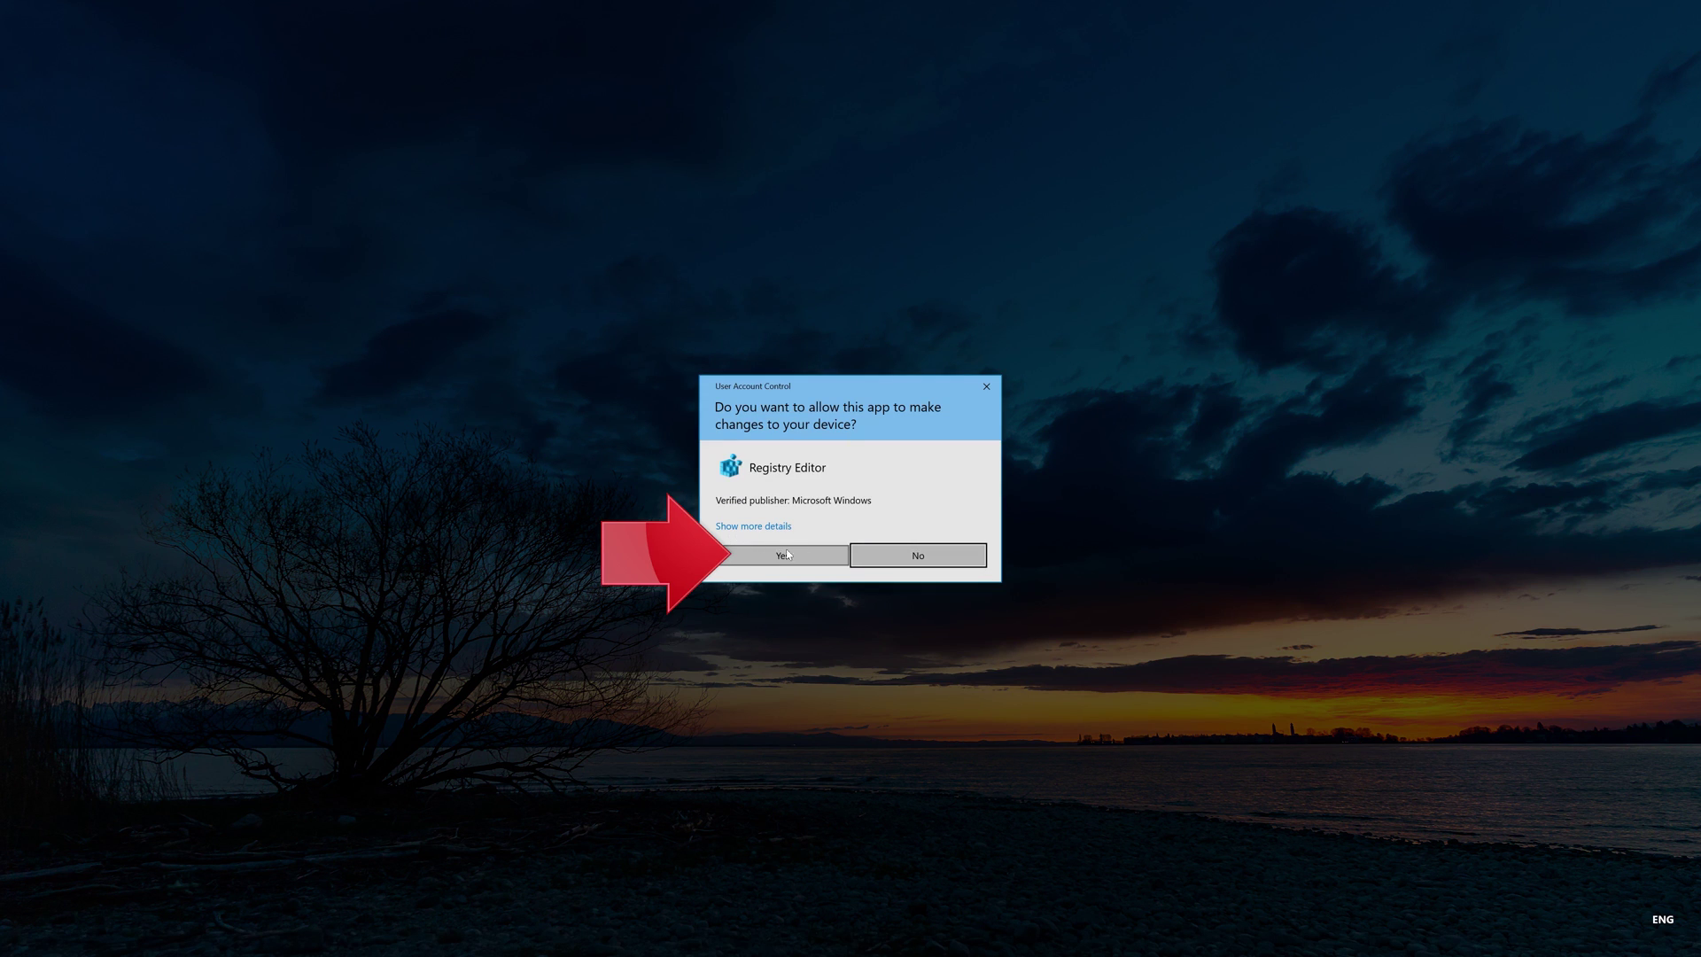
pyautogui.click(792, 557)
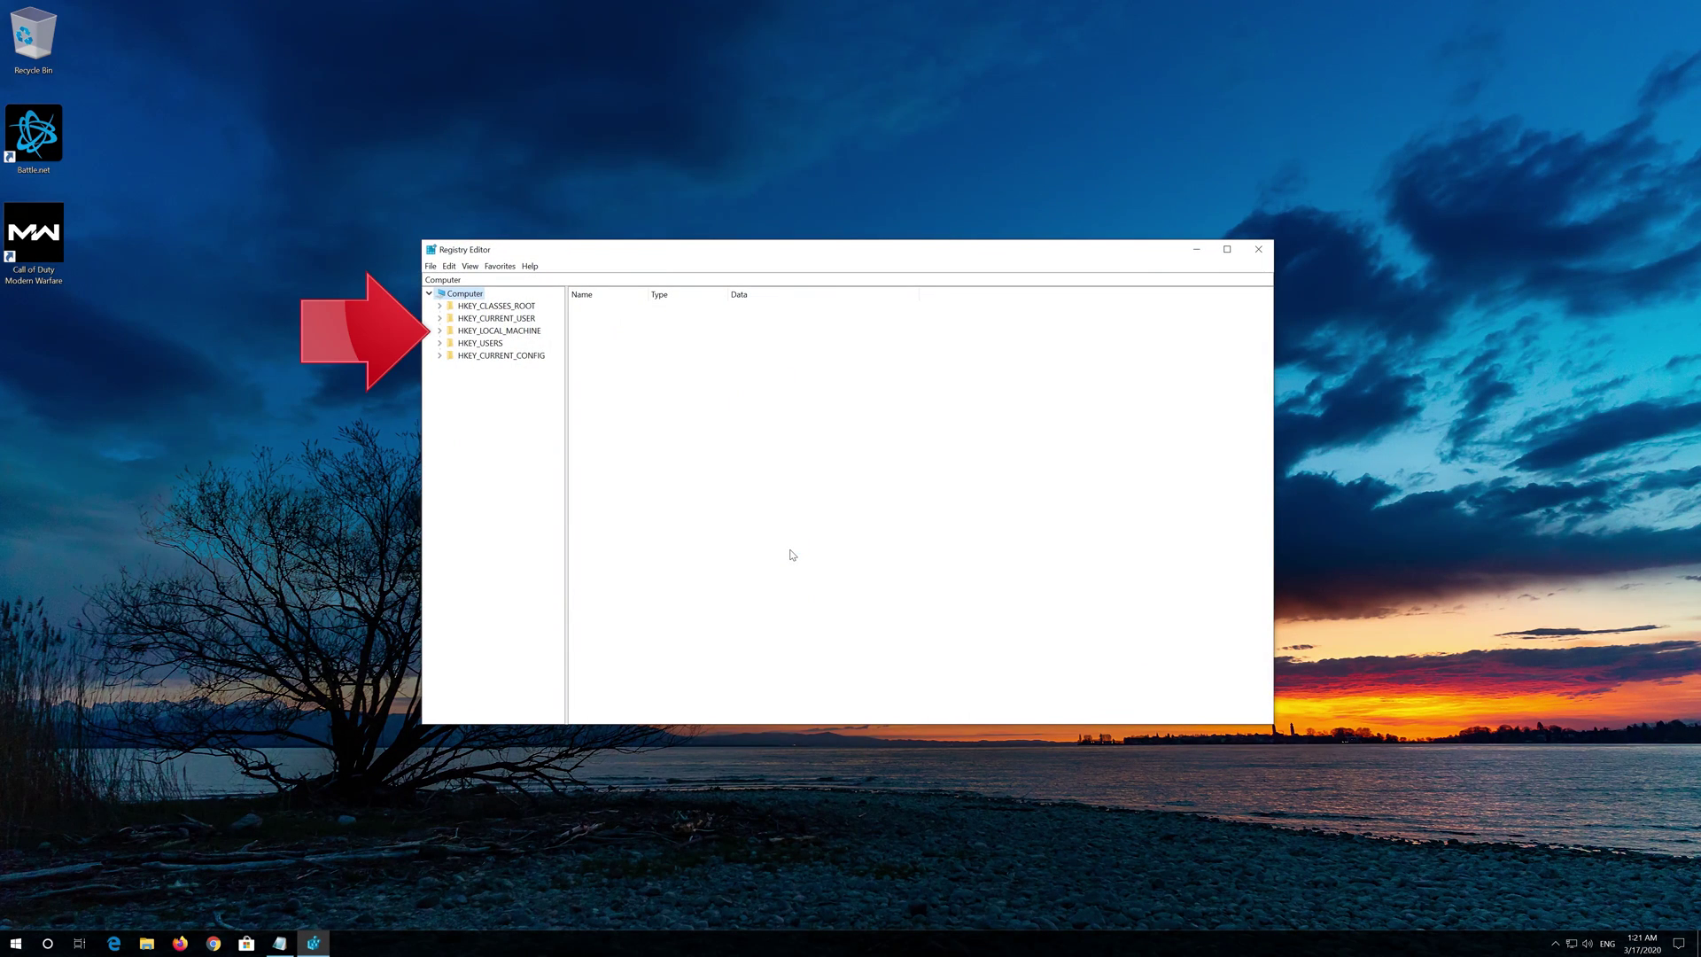
# - Go to the registry key HKEY_LOCAL_MACHINE\SOFTWARE\Microsoft\Cryptography
pyautogui.click(453, 334)
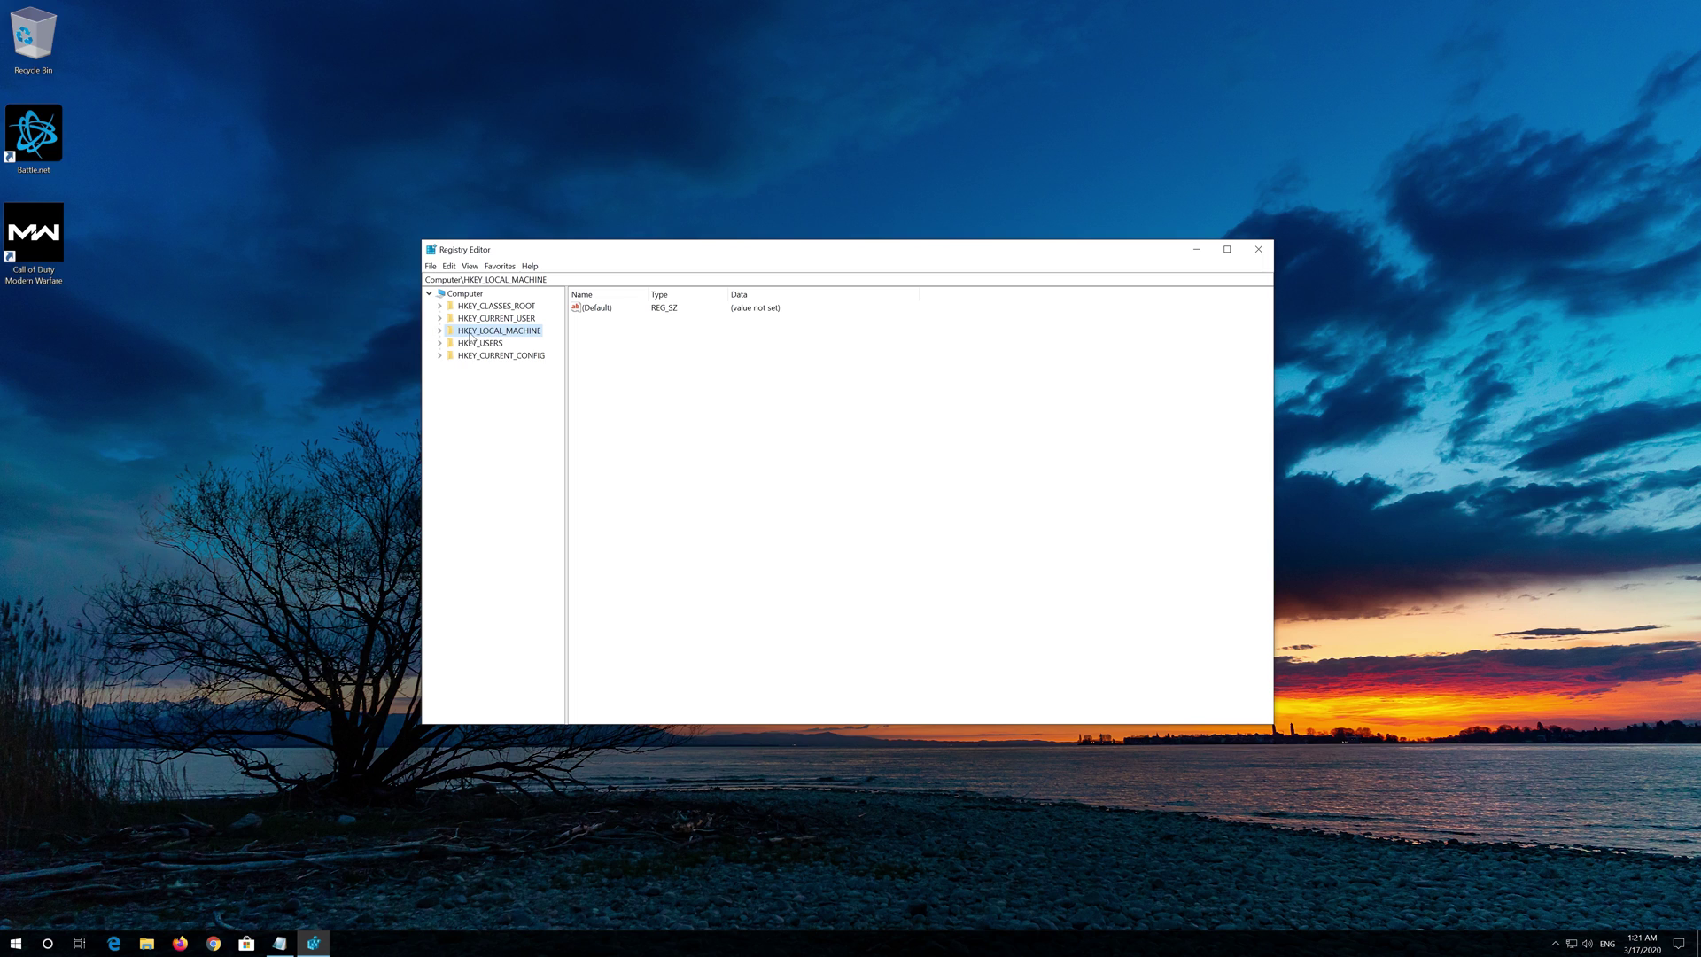
pyautogui.click(440, 332)
pyautogui.click(470, 406)
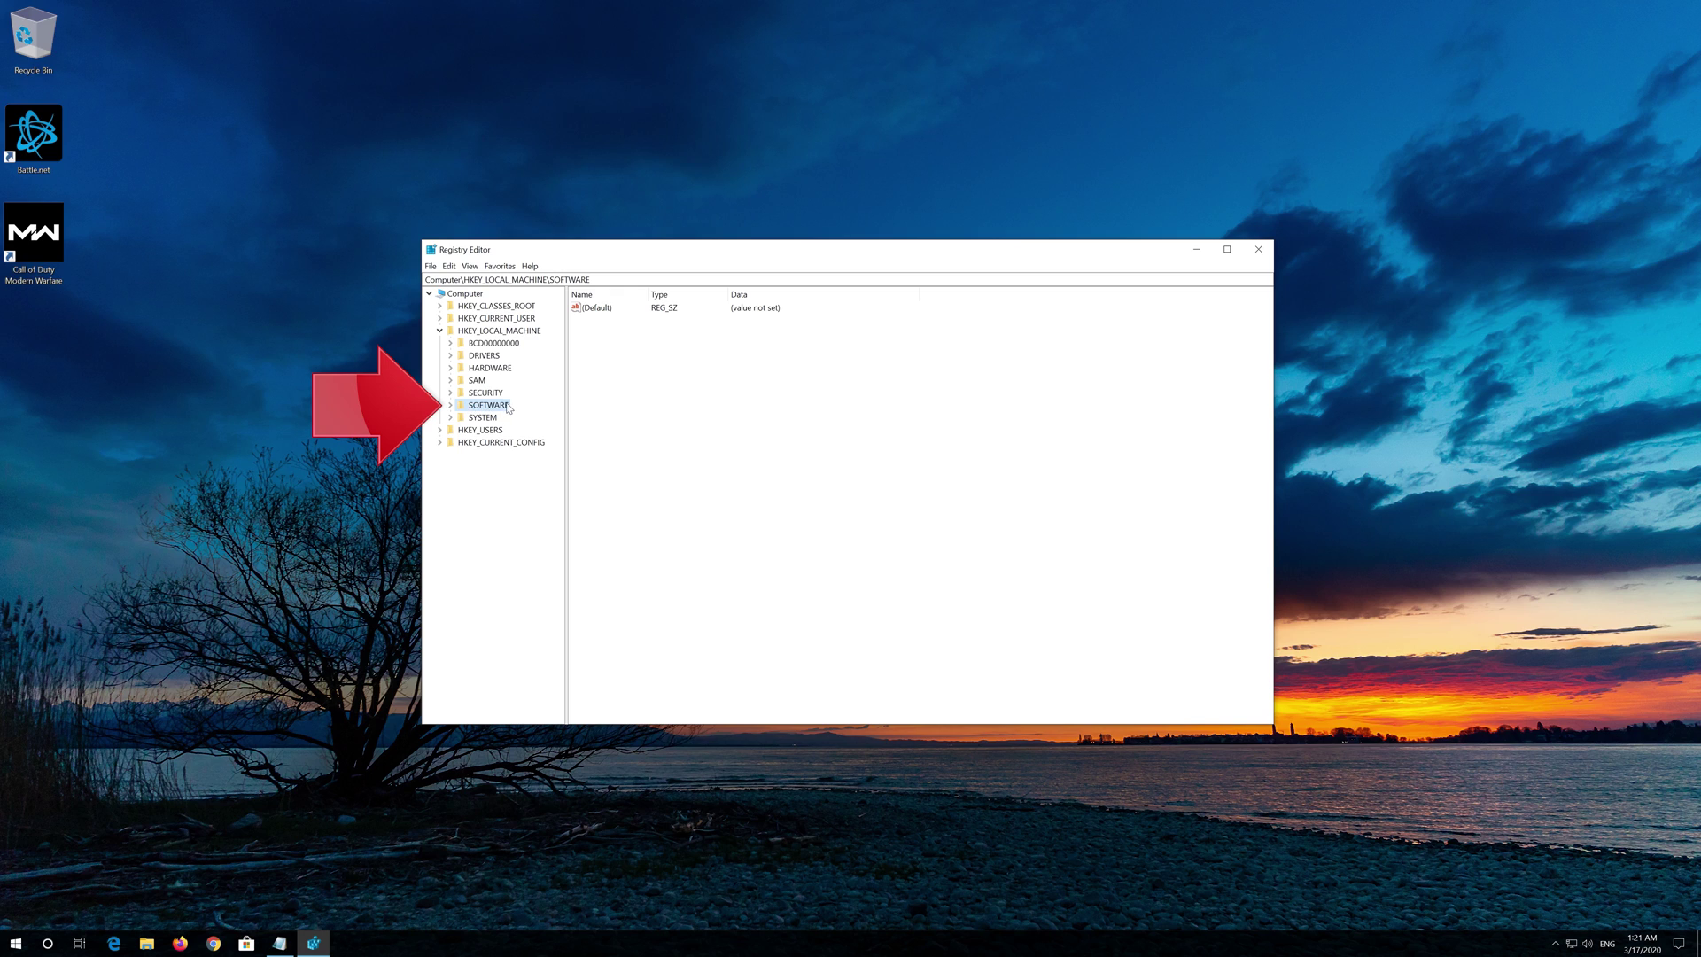
pyautogui.click(451, 405)
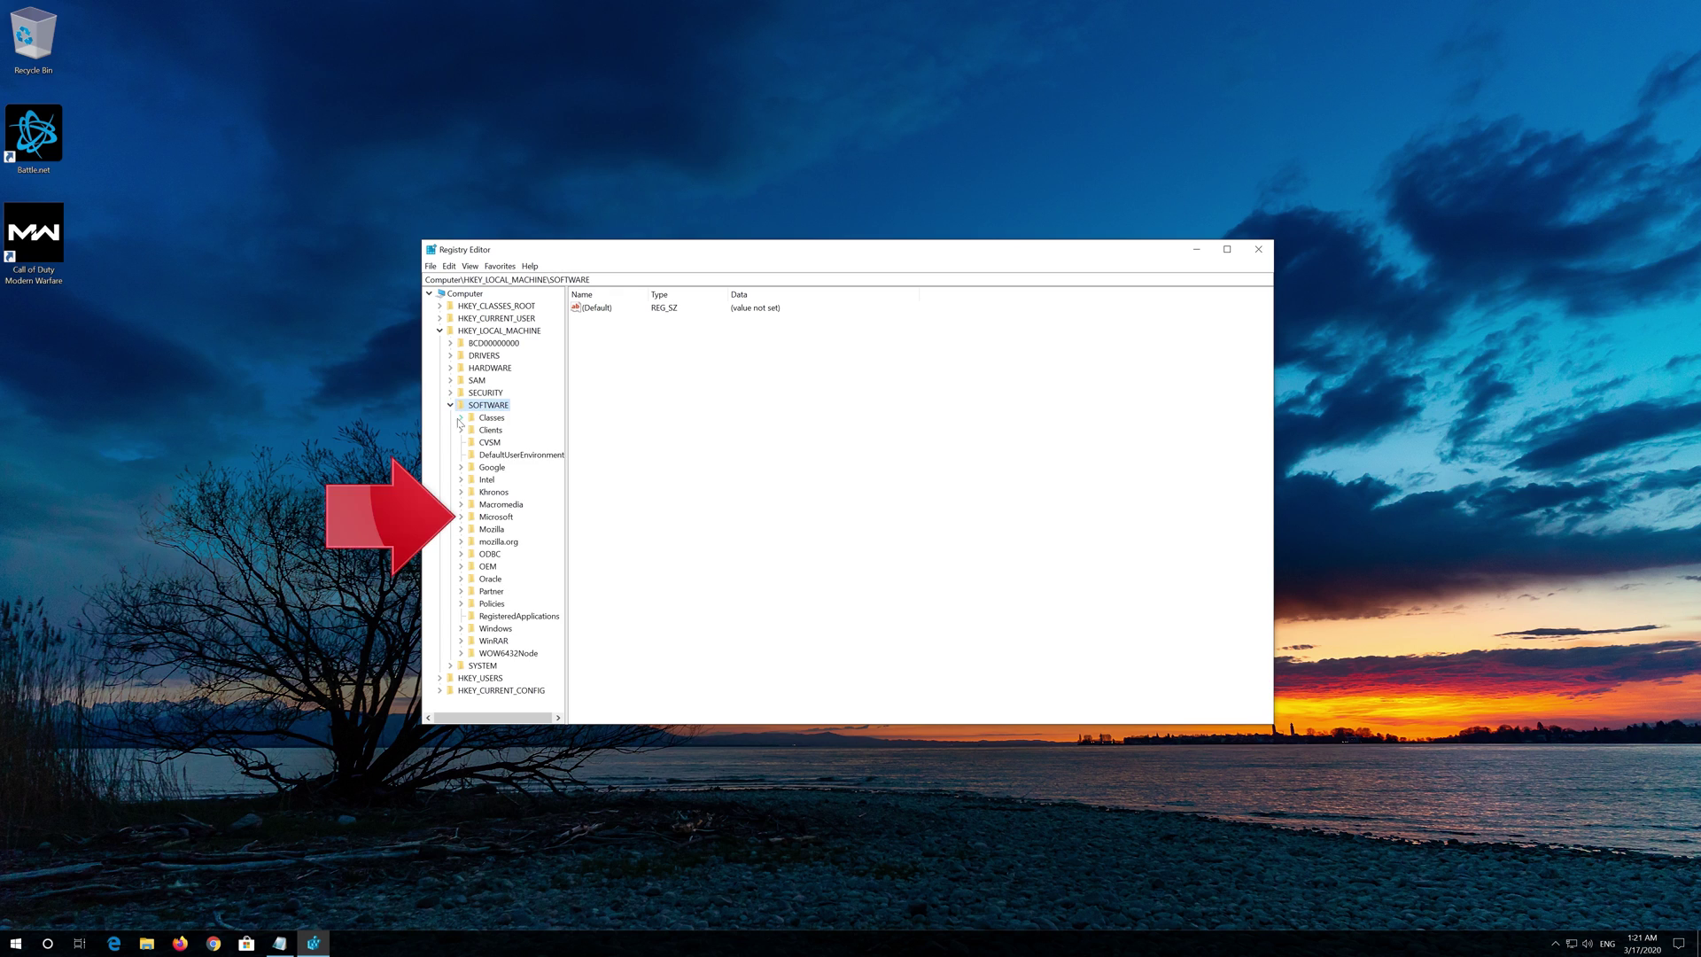
pyautogui.click(471, 516)
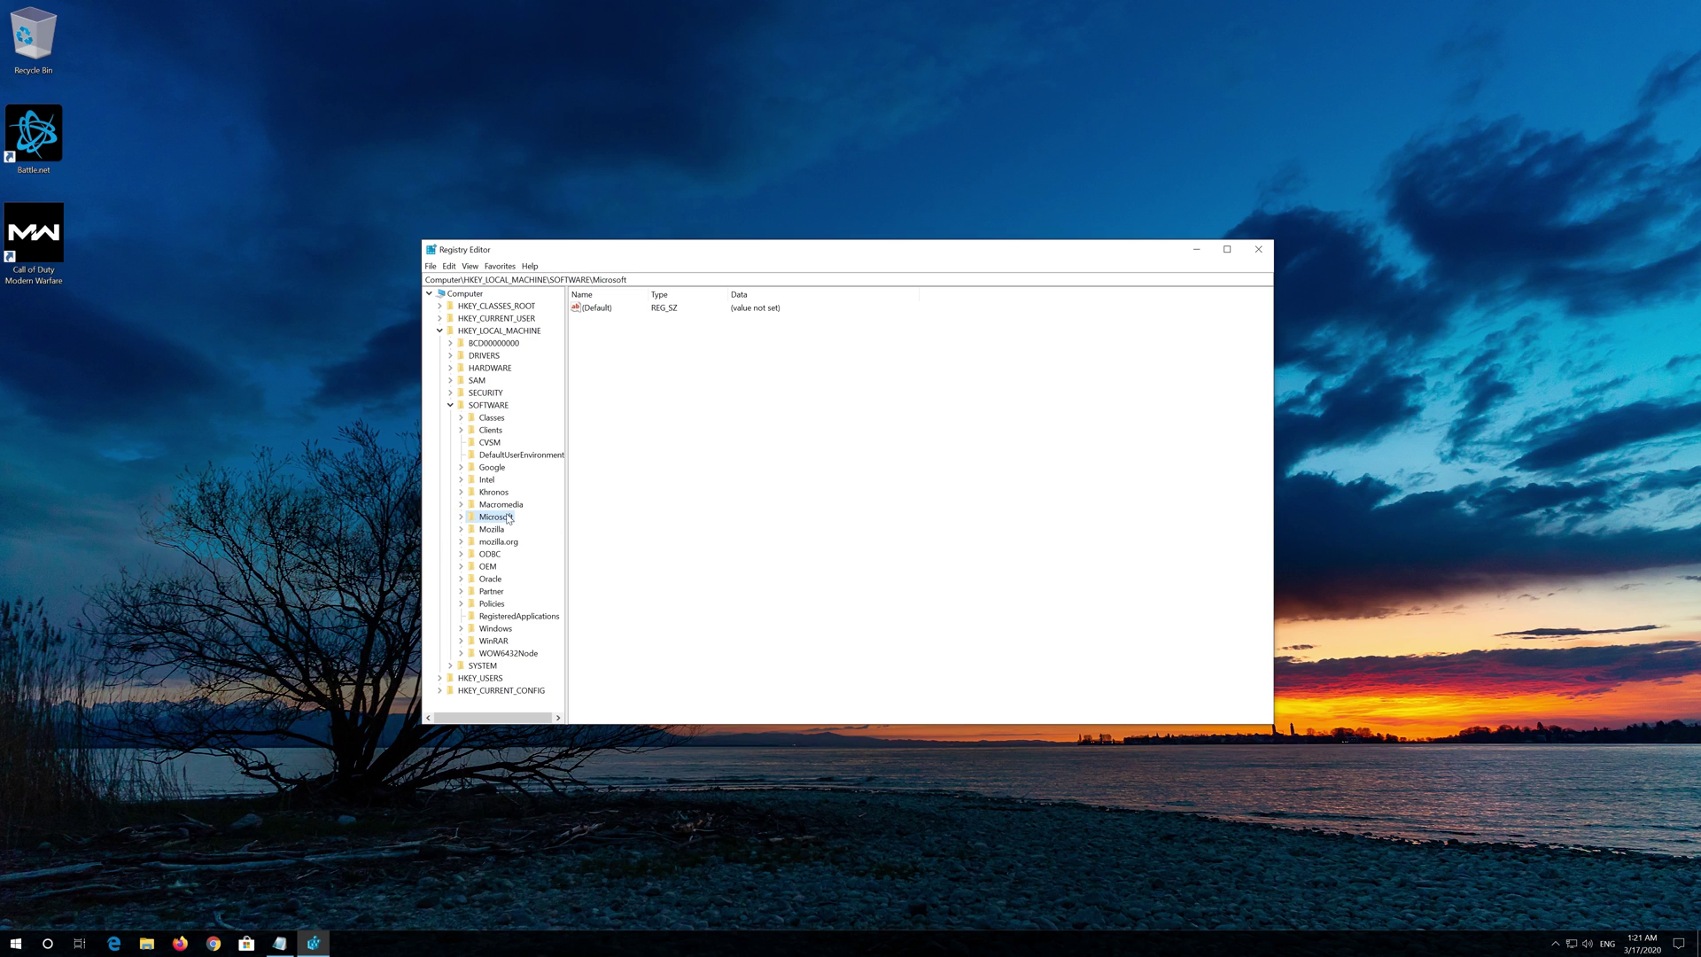
pyautogui.click(461, 517)
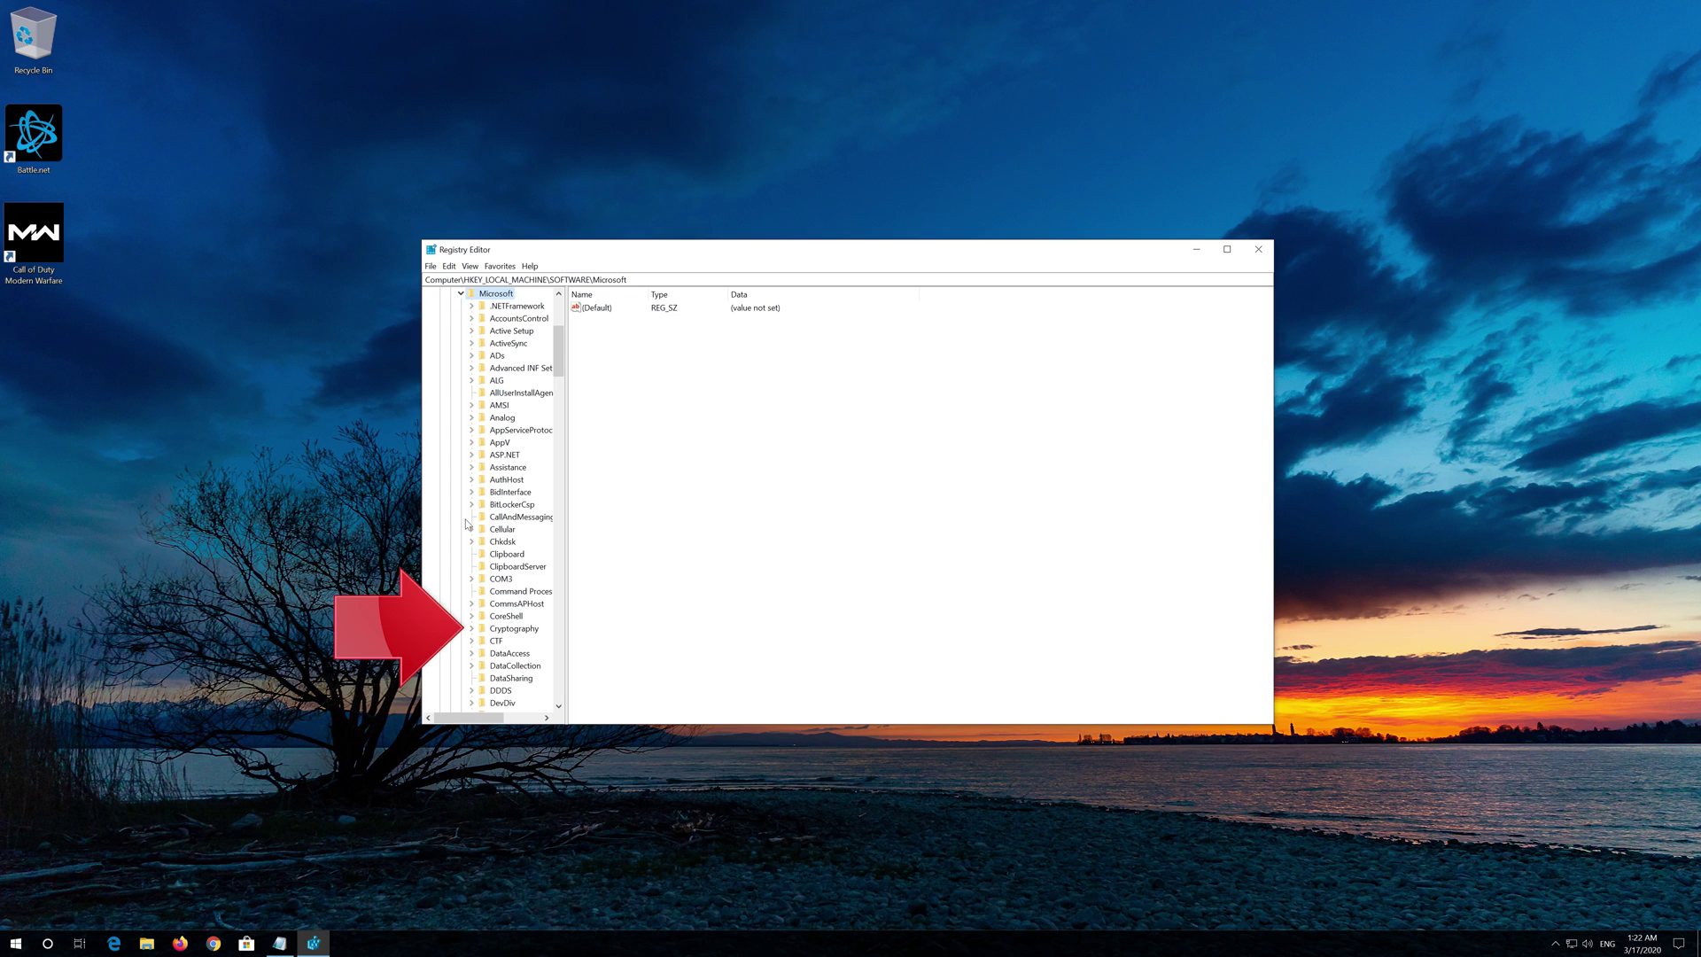
pyautogui.click(512, 629)
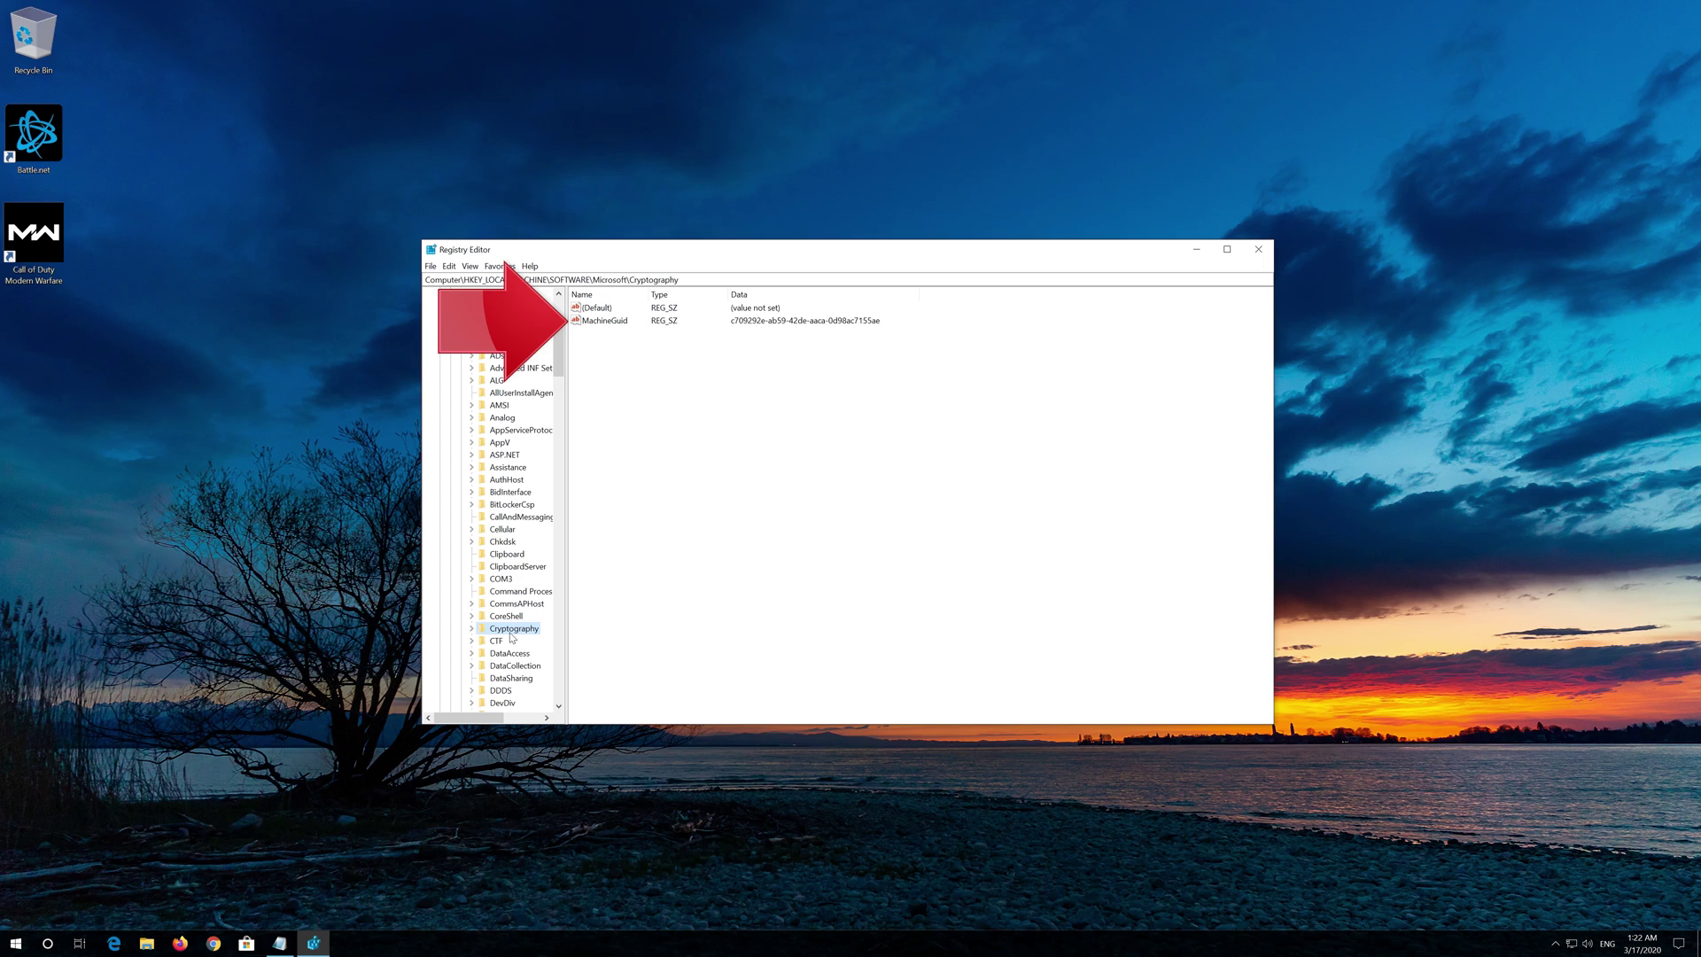
# - Replace the MachineGuid value data with the GUID copied from the untitled Notepad document
pyautogui.click(597, 325)
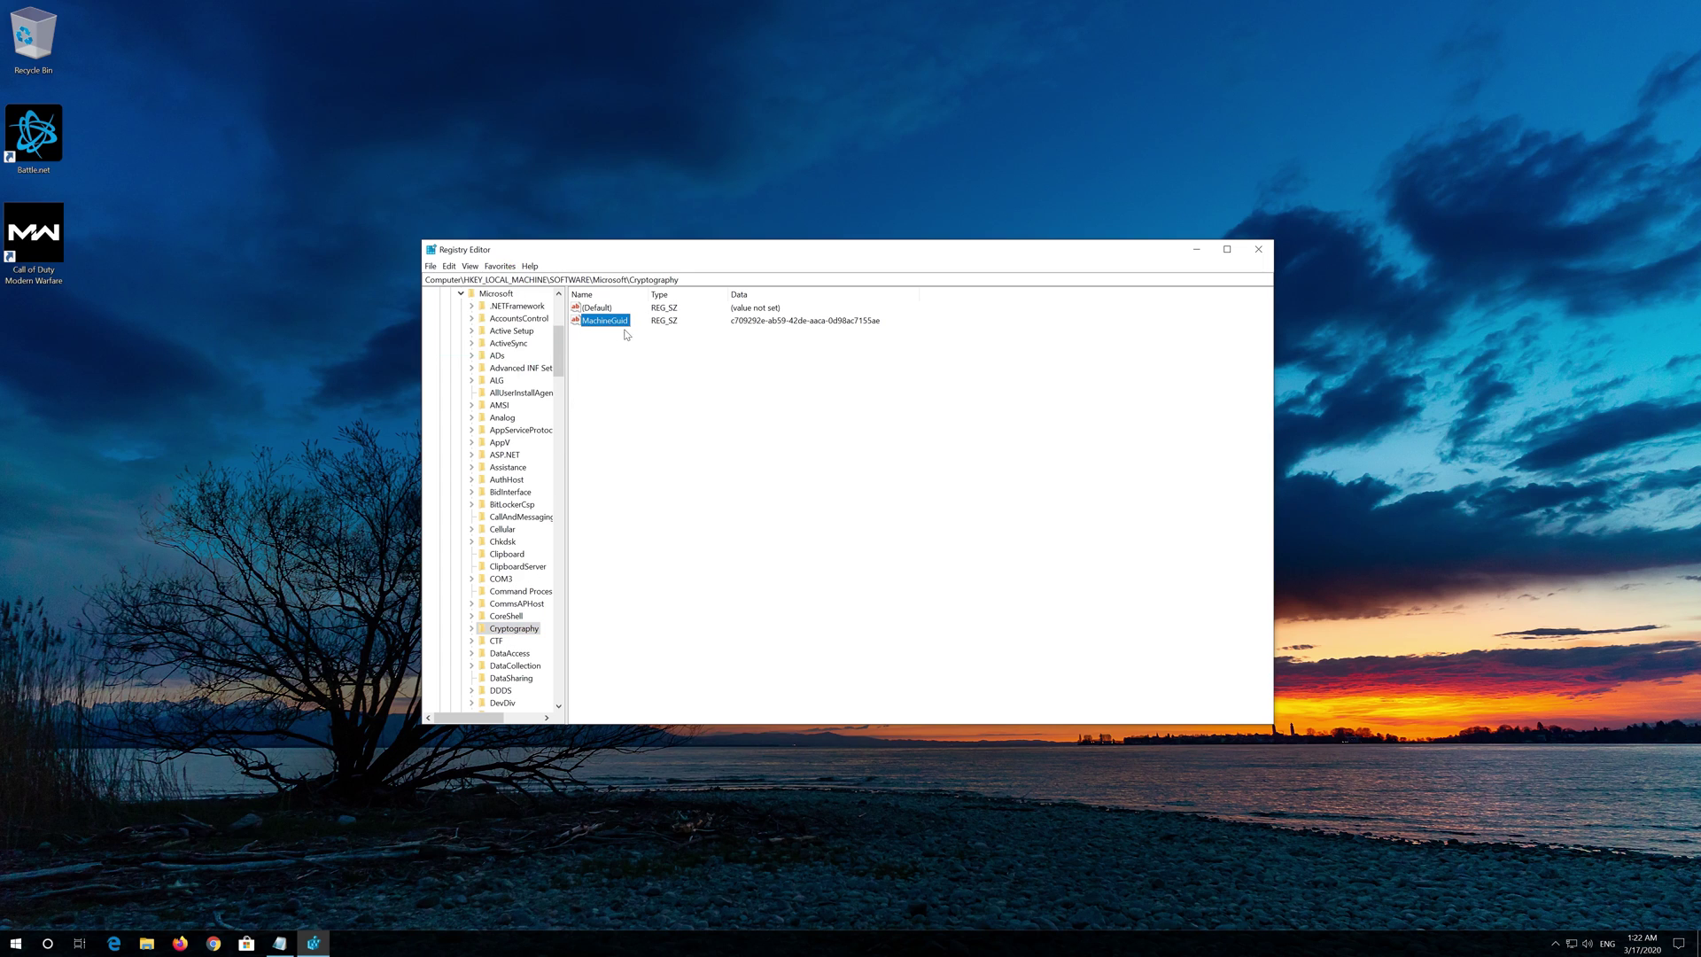
pyautogui.rightClick(622, 323)
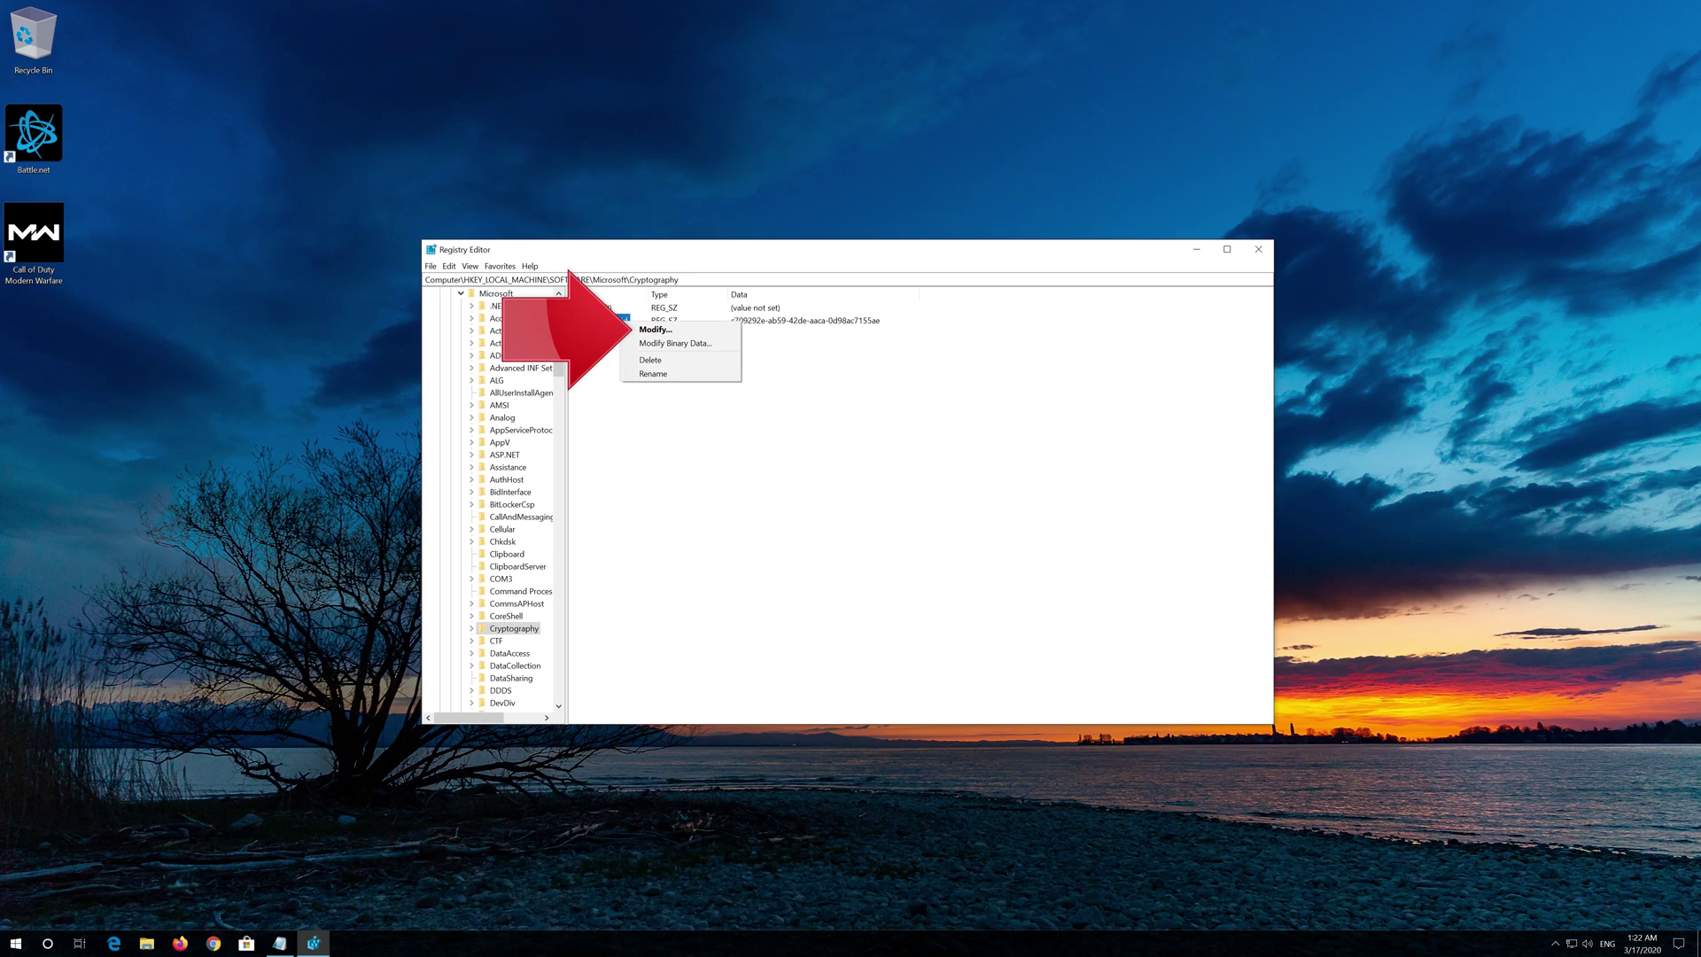
pyautogui.click(687, 332)
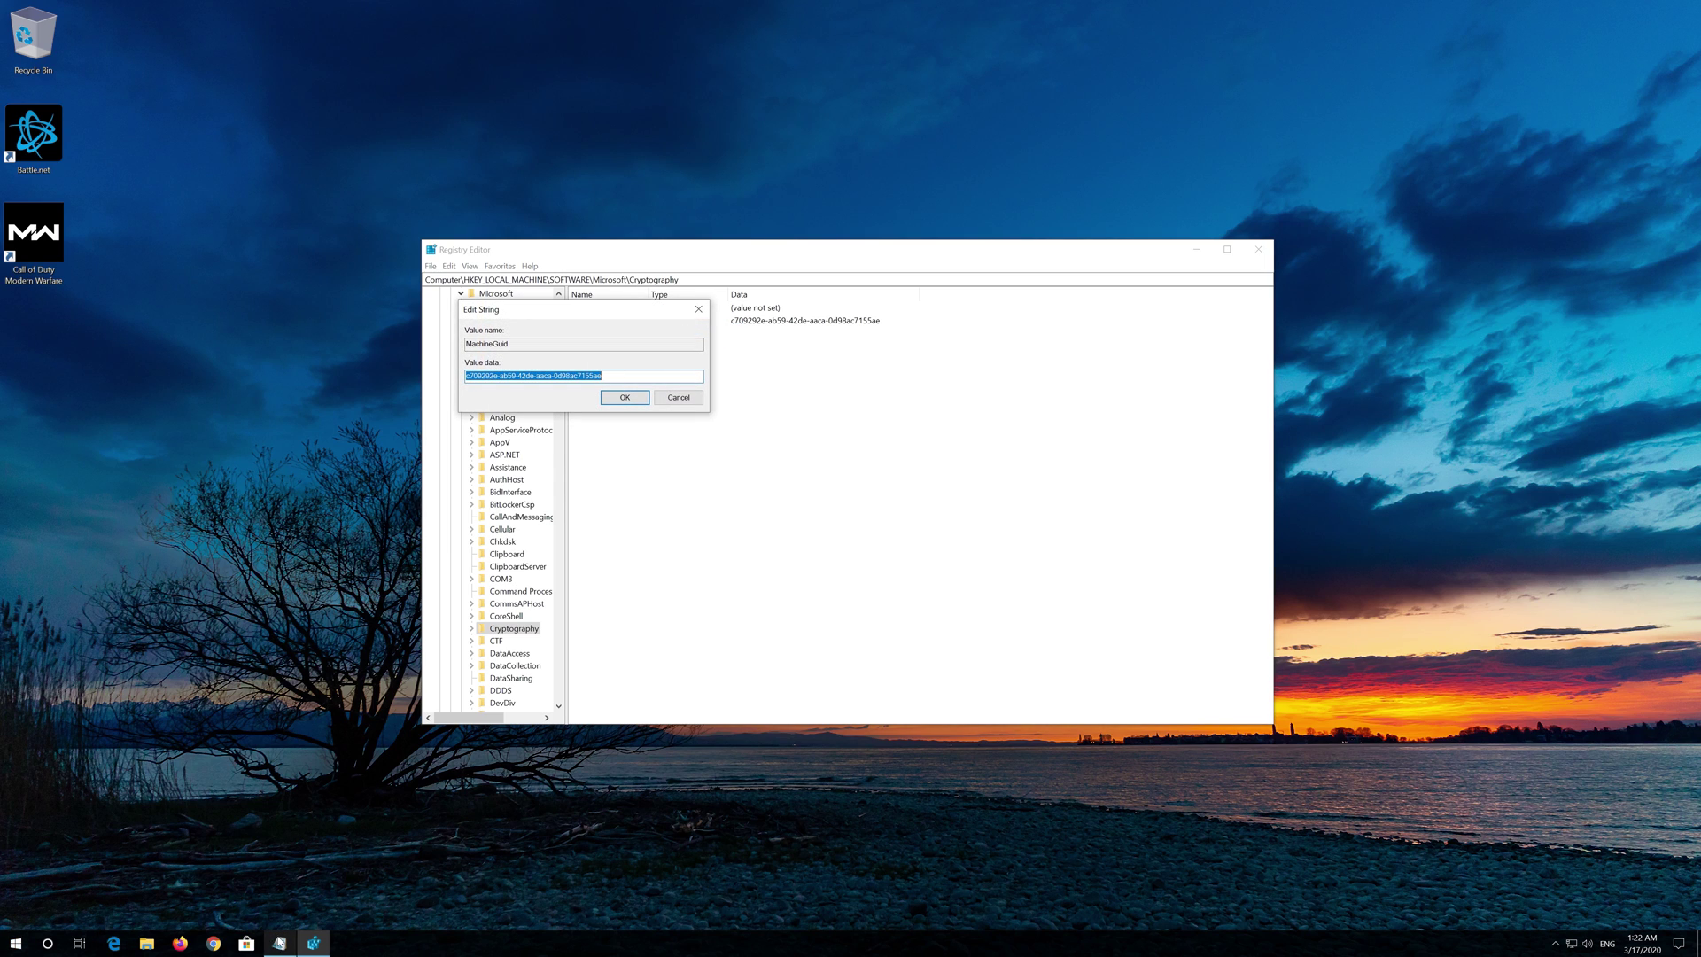
pyautogui.click(280, 944)
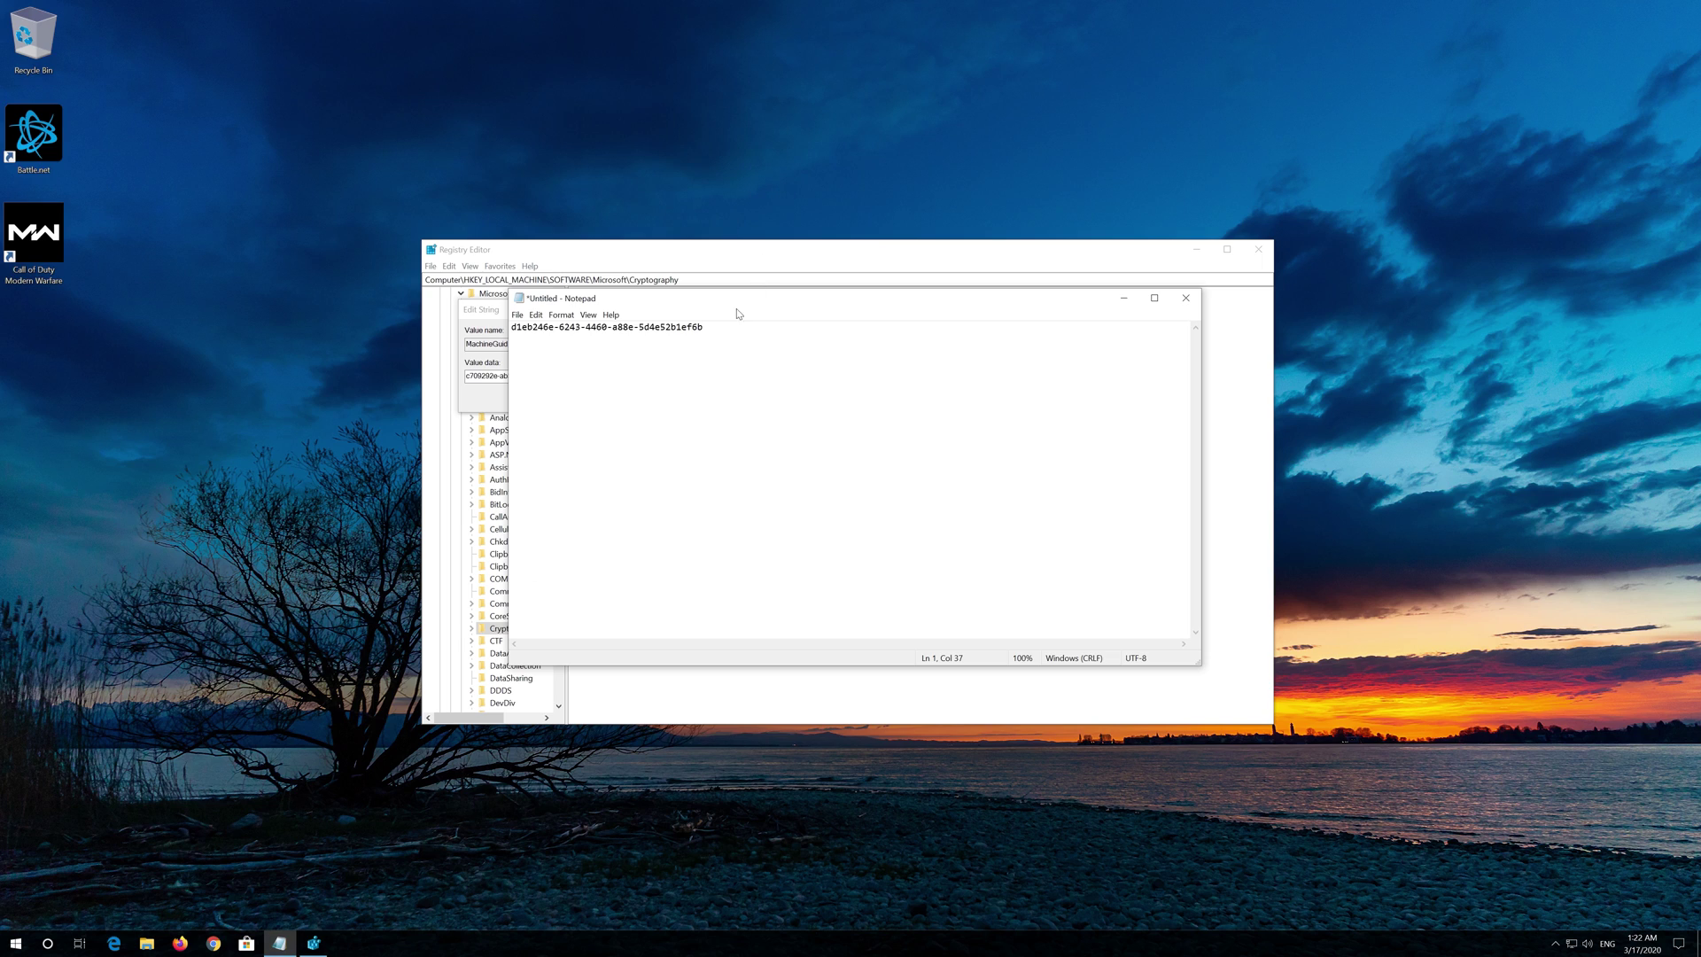
pyautogui.moveTo(725, 327); pyautogui.dragTo(511, 323)
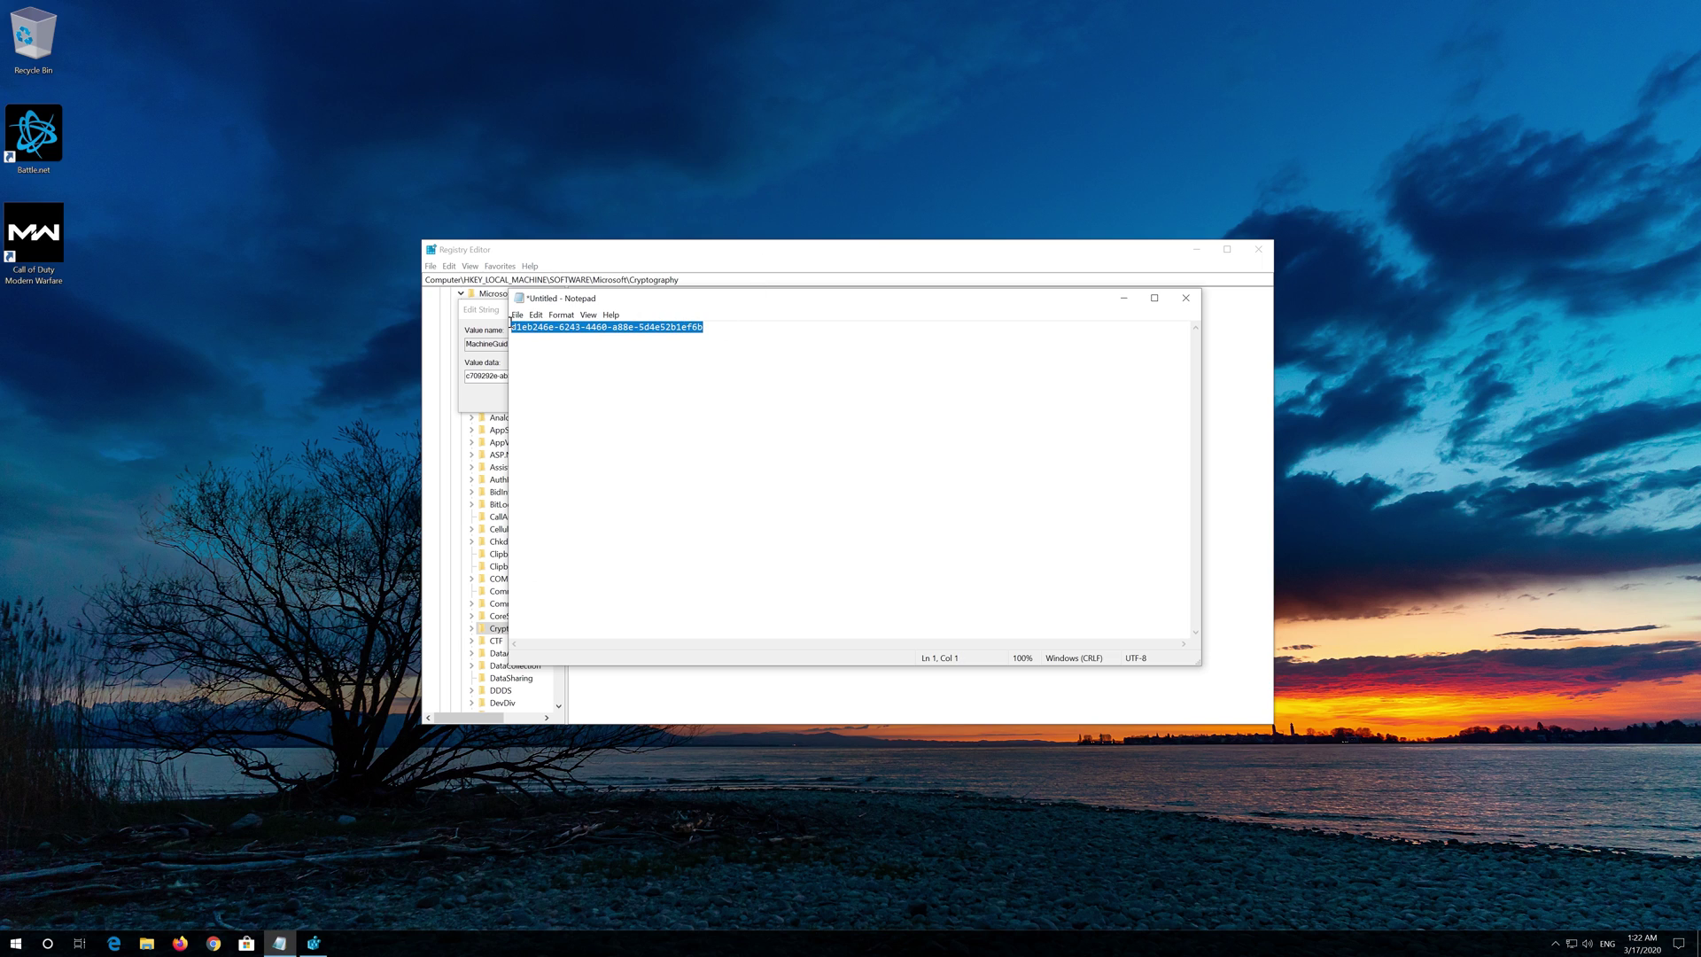
pyautogui.rightClick(524, 325)
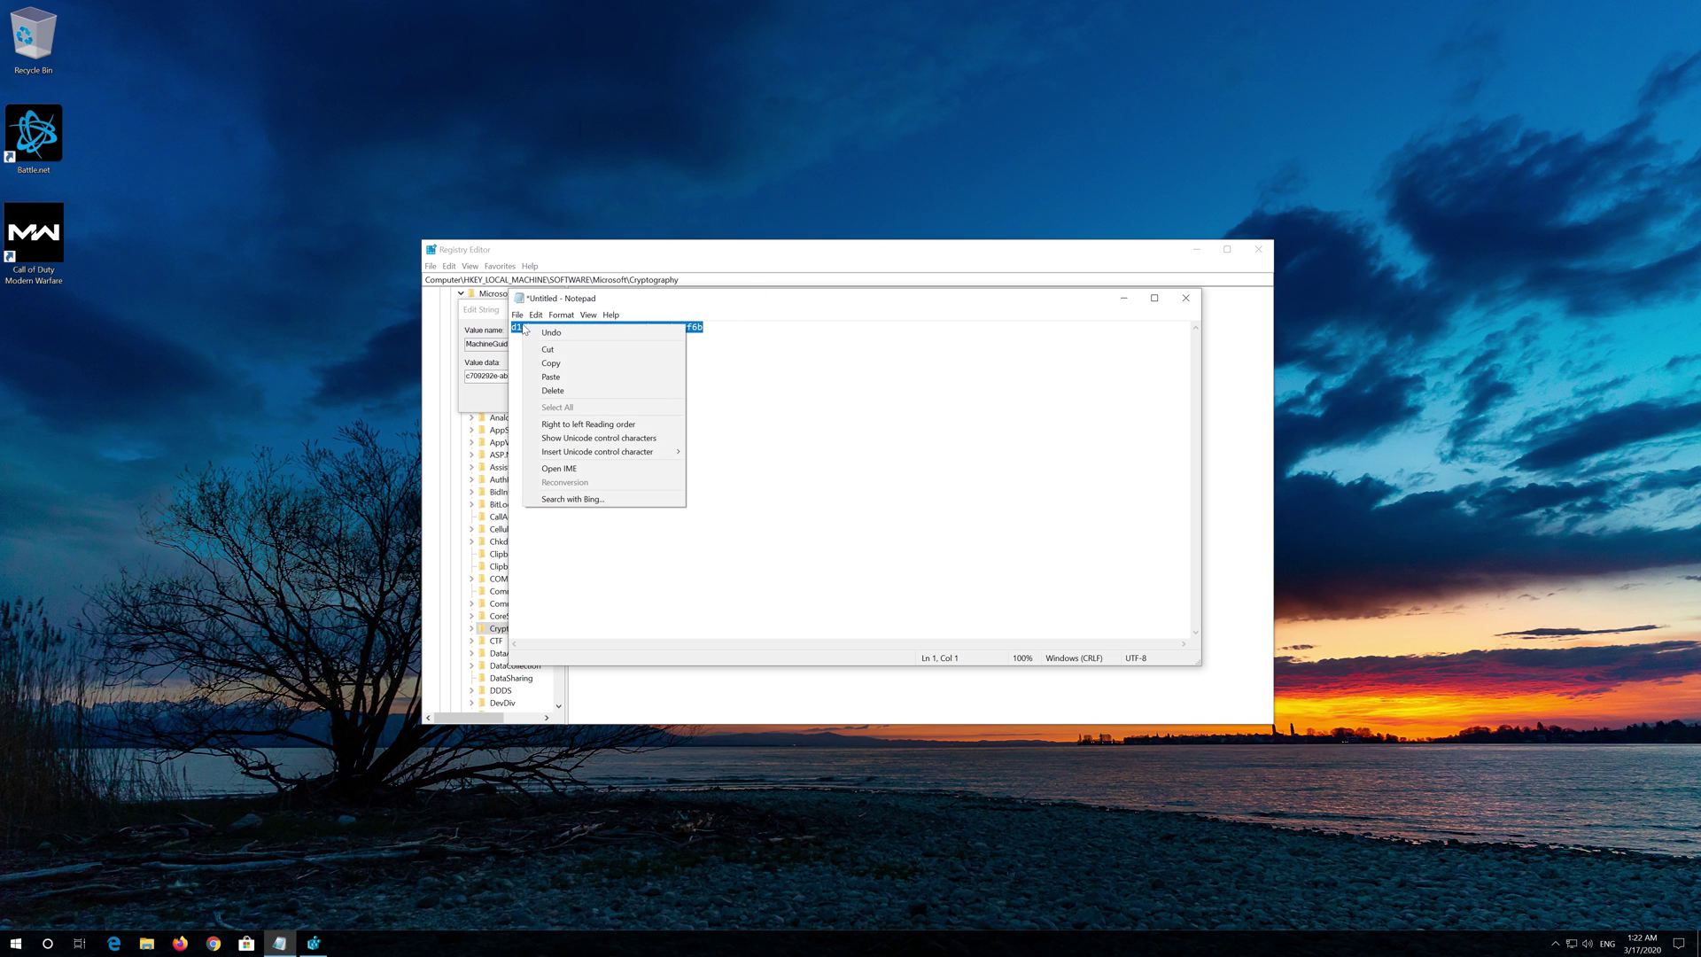
pyautogui.click(550, 363)
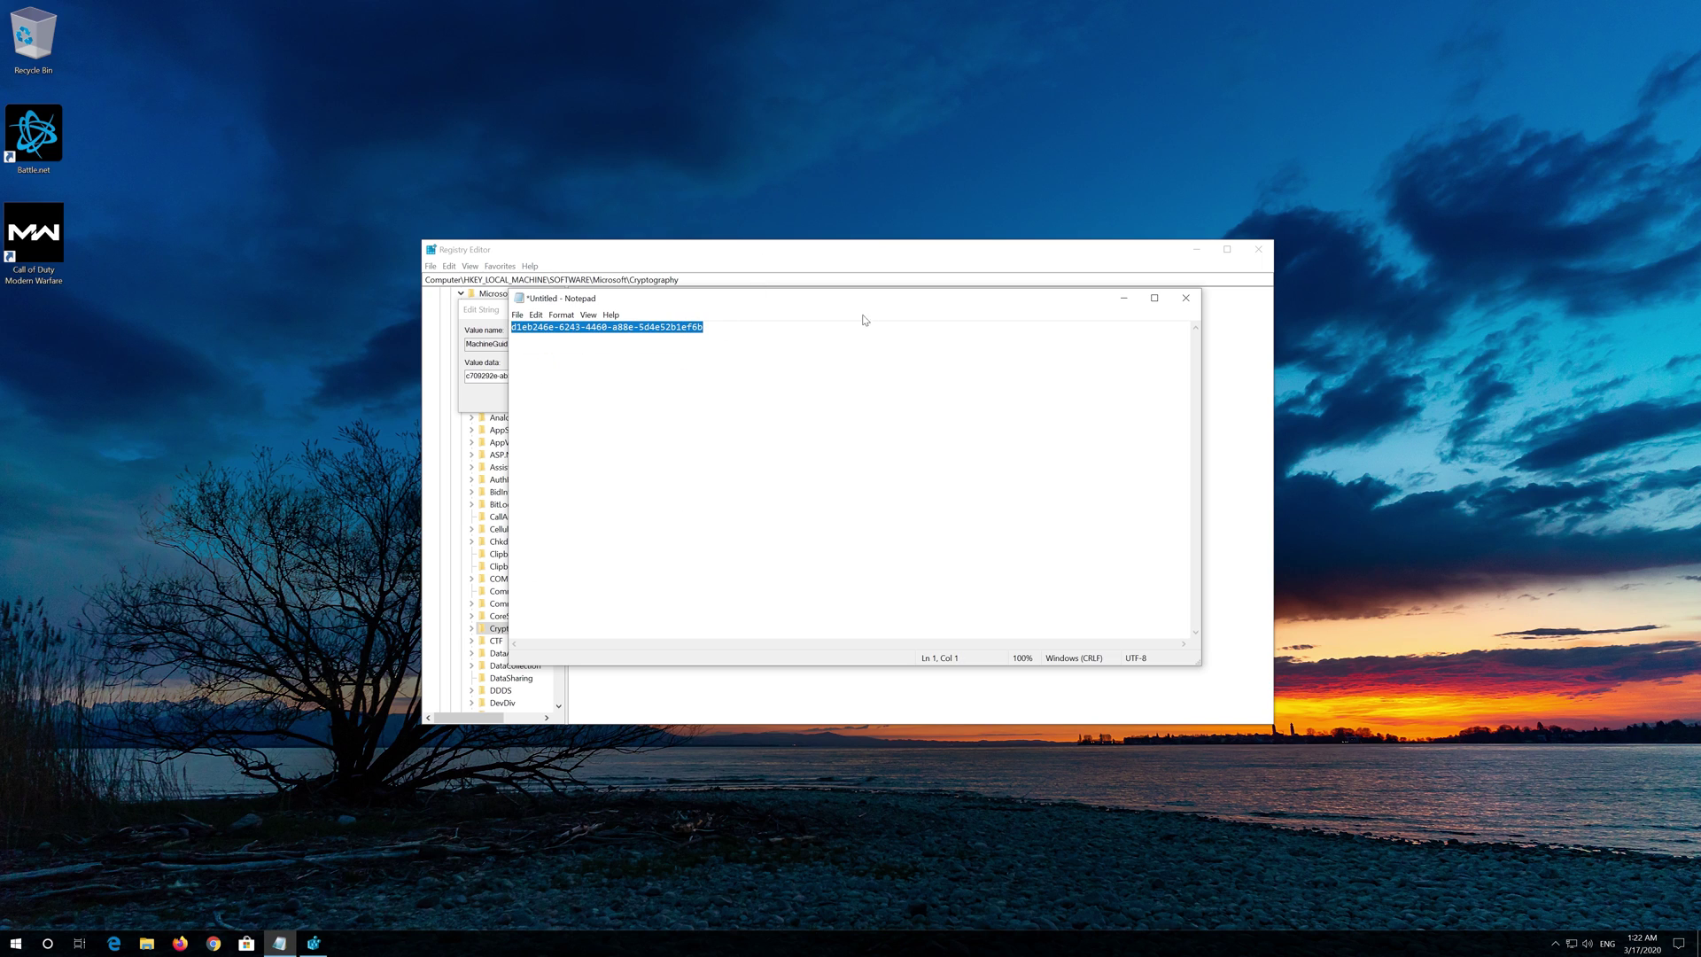
pyautogui.click(1123, 298)
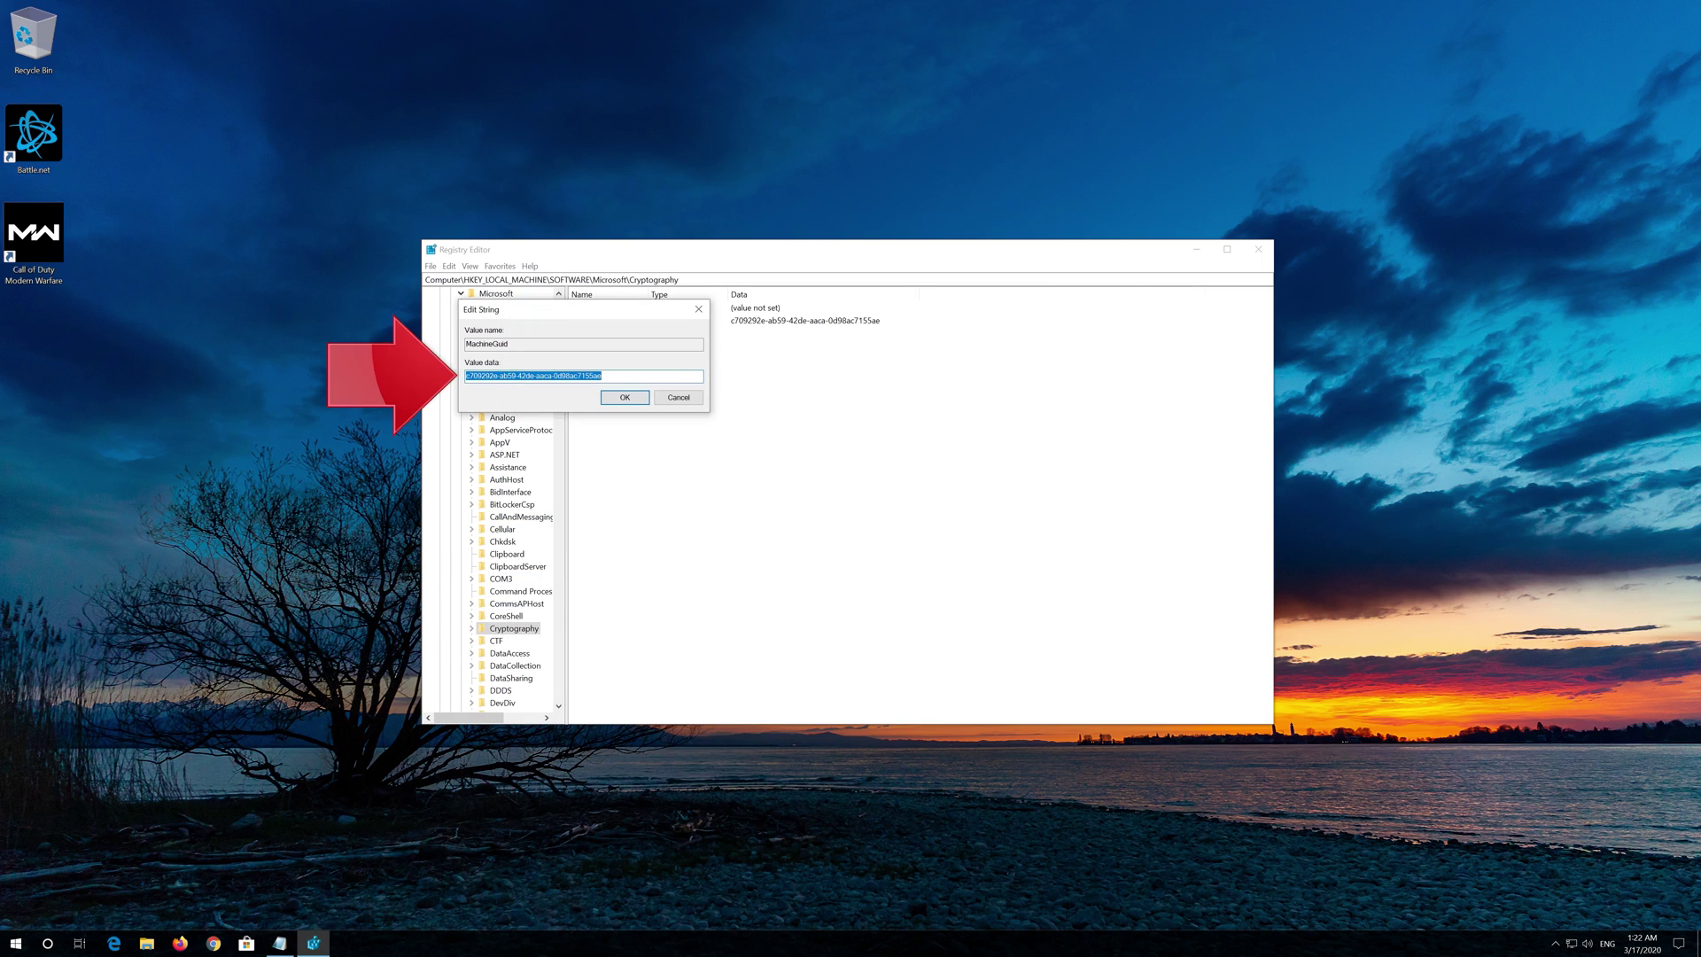
pyautogui.rightClick(563, 376)
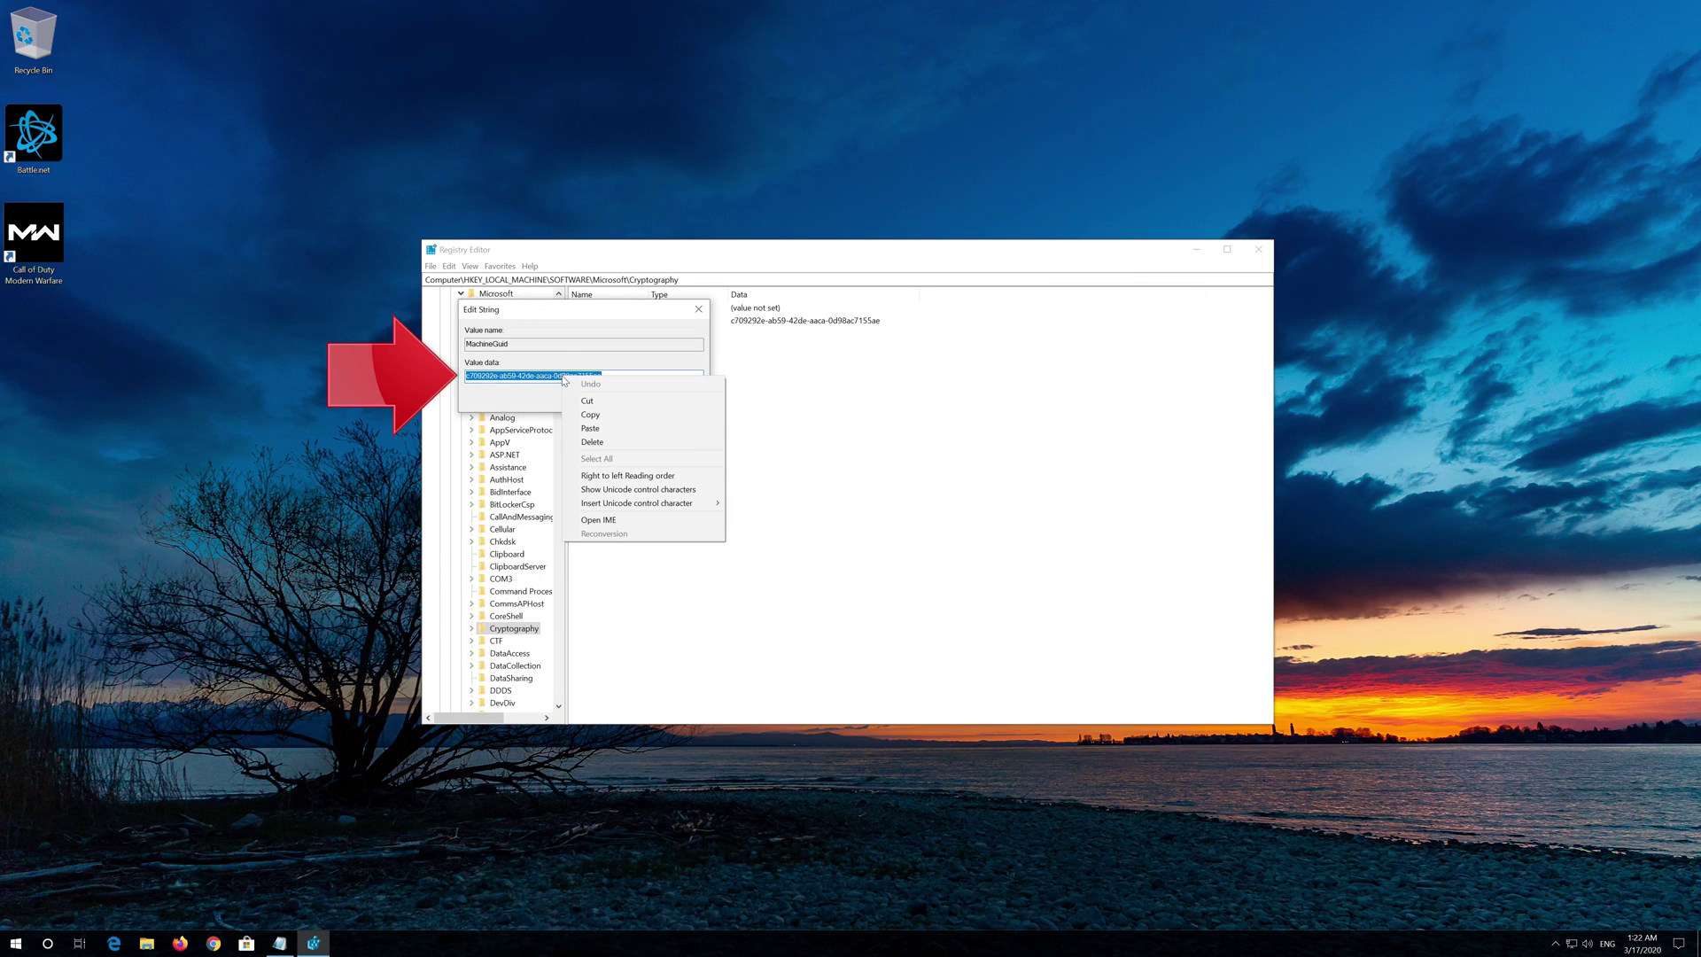
pyautogui.click(634, 428)
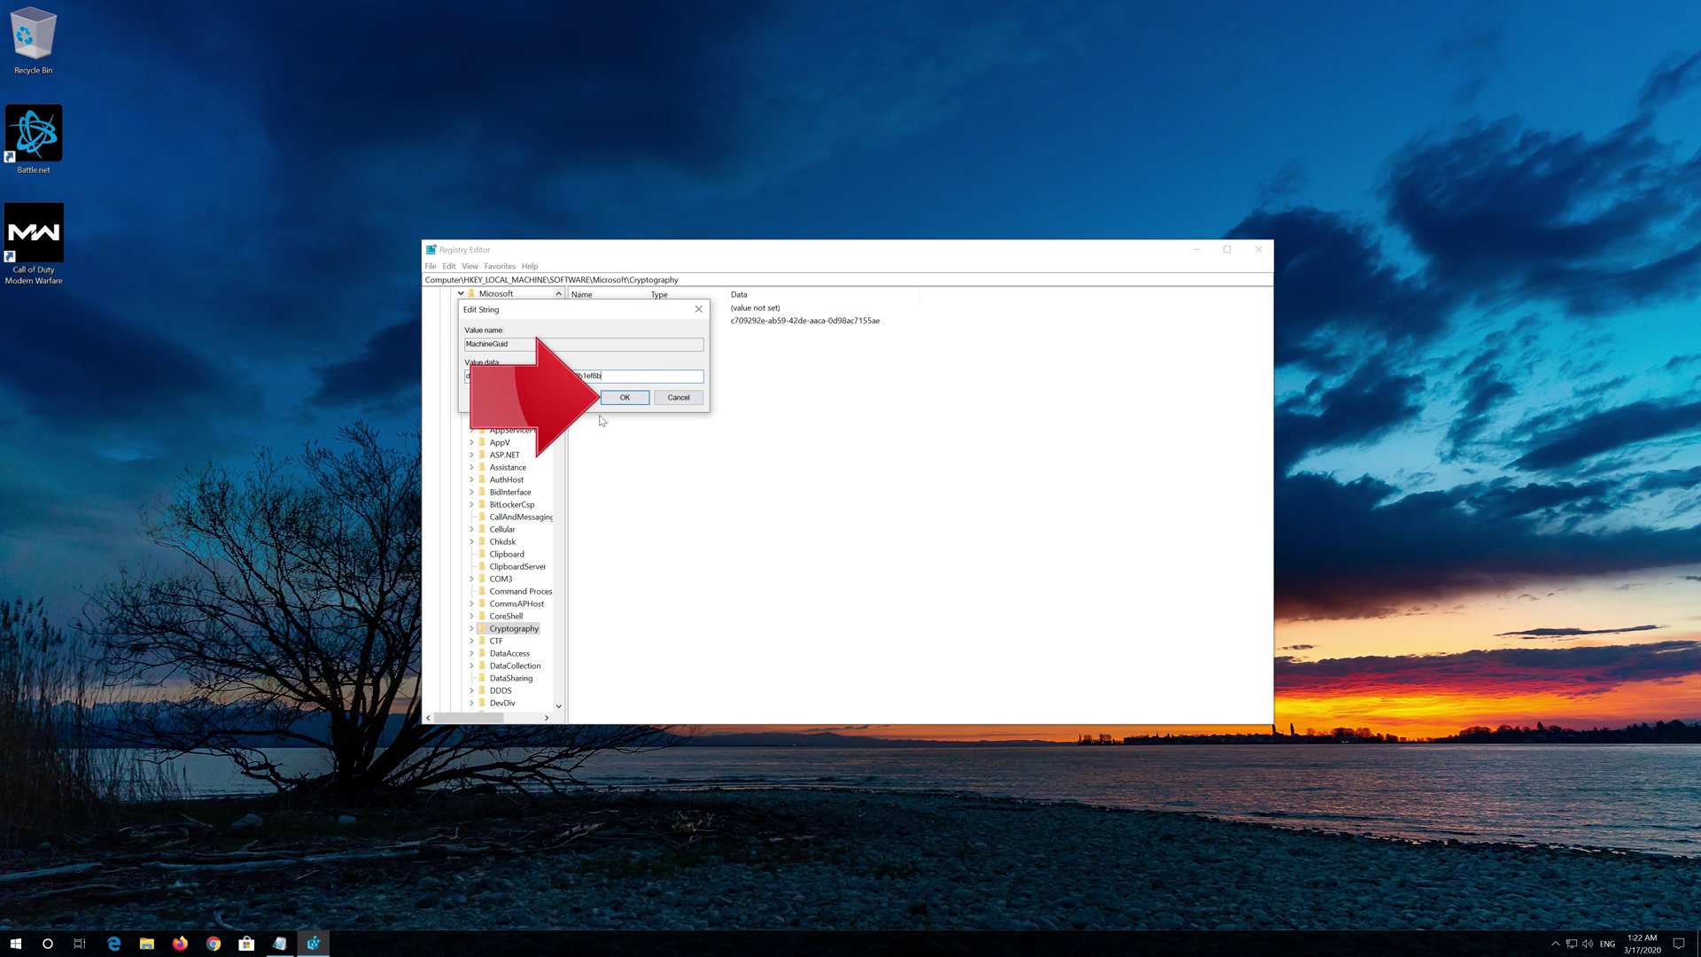
pyautogui.click(620, 399)
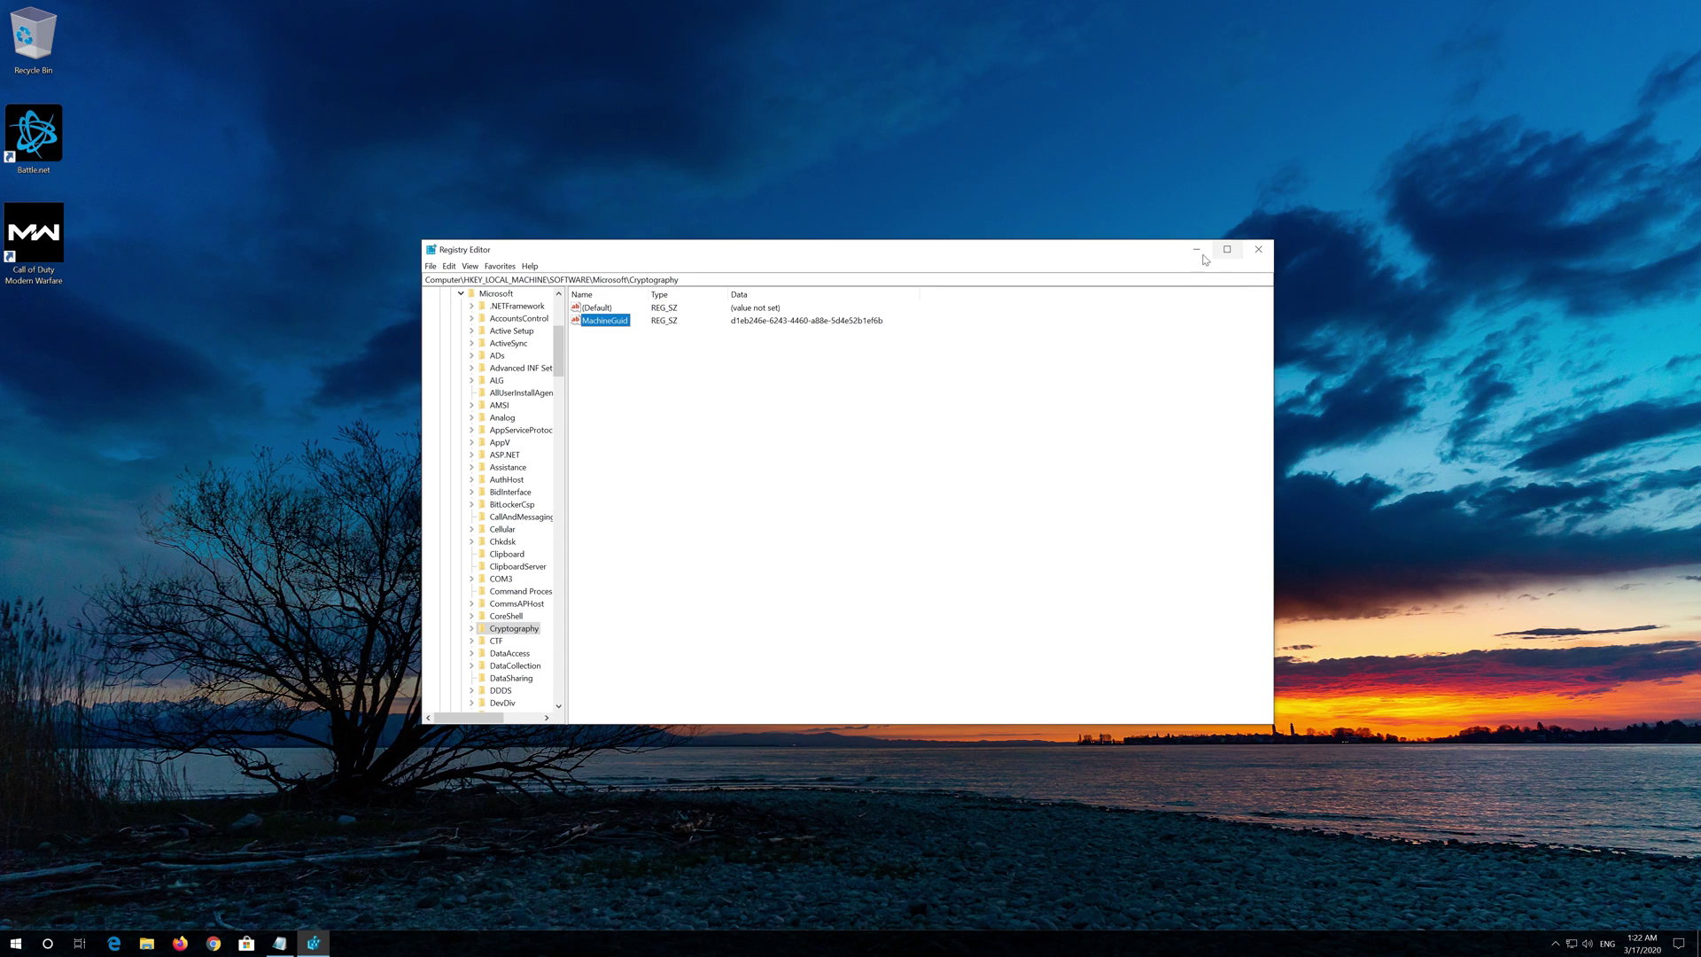
# - Close Registry Editor and open Windows Start
pyautogui.click(1256, 250)
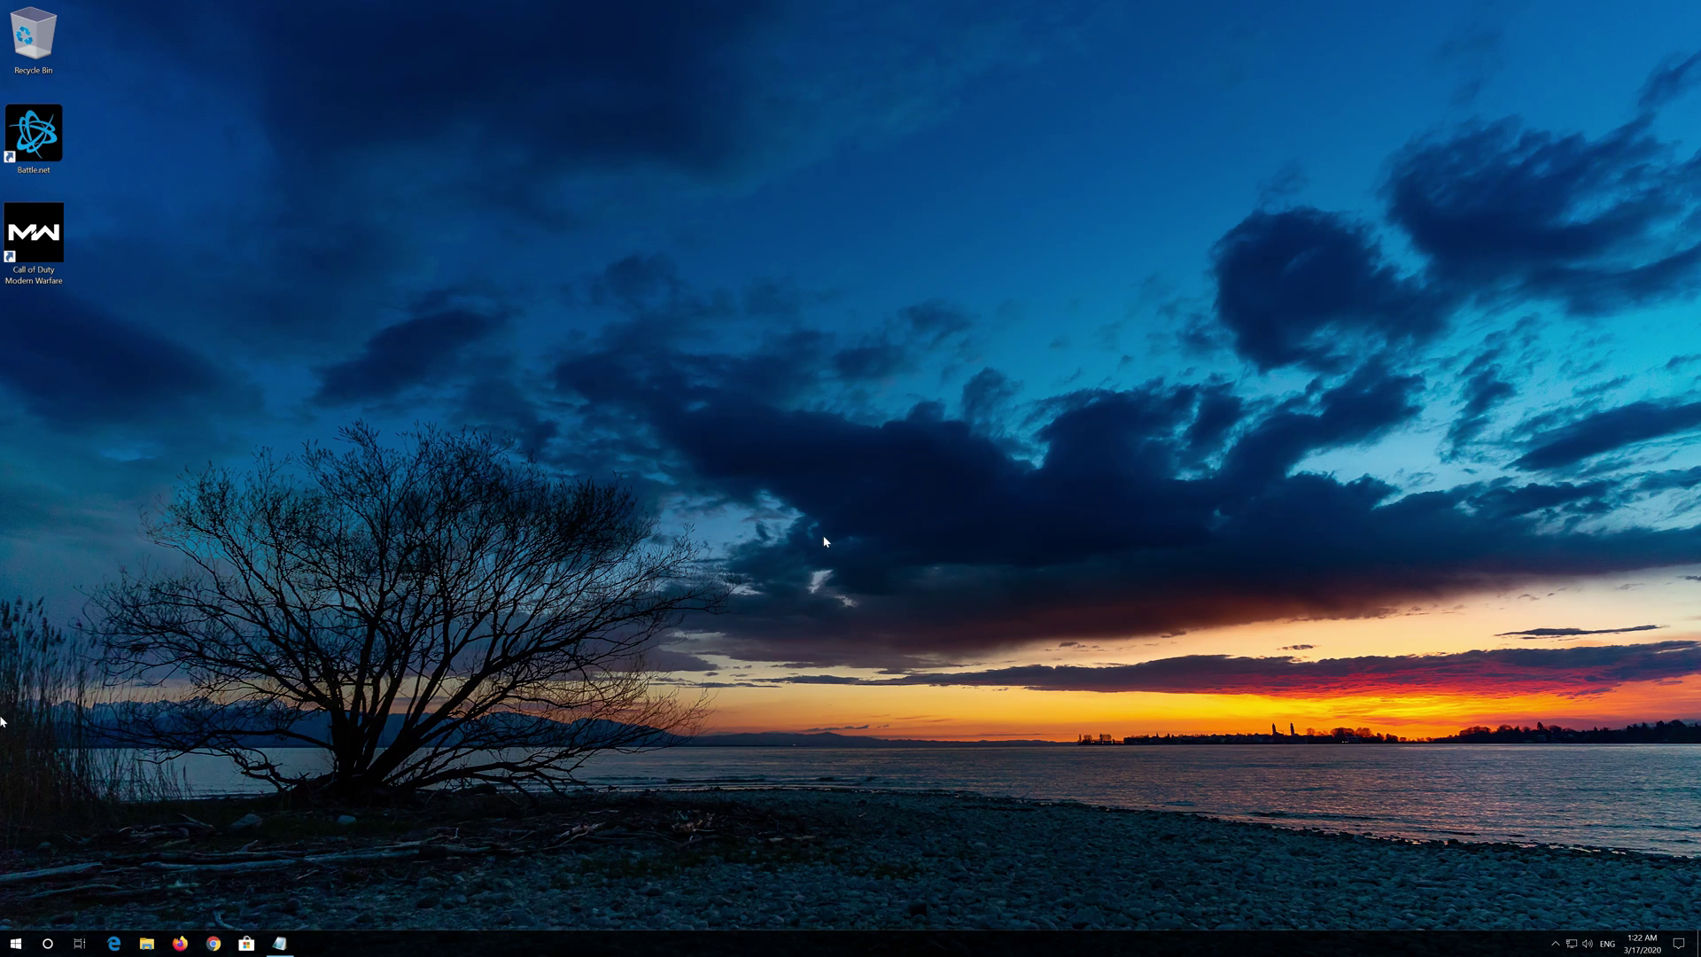
pyautogui.click(16, 944)
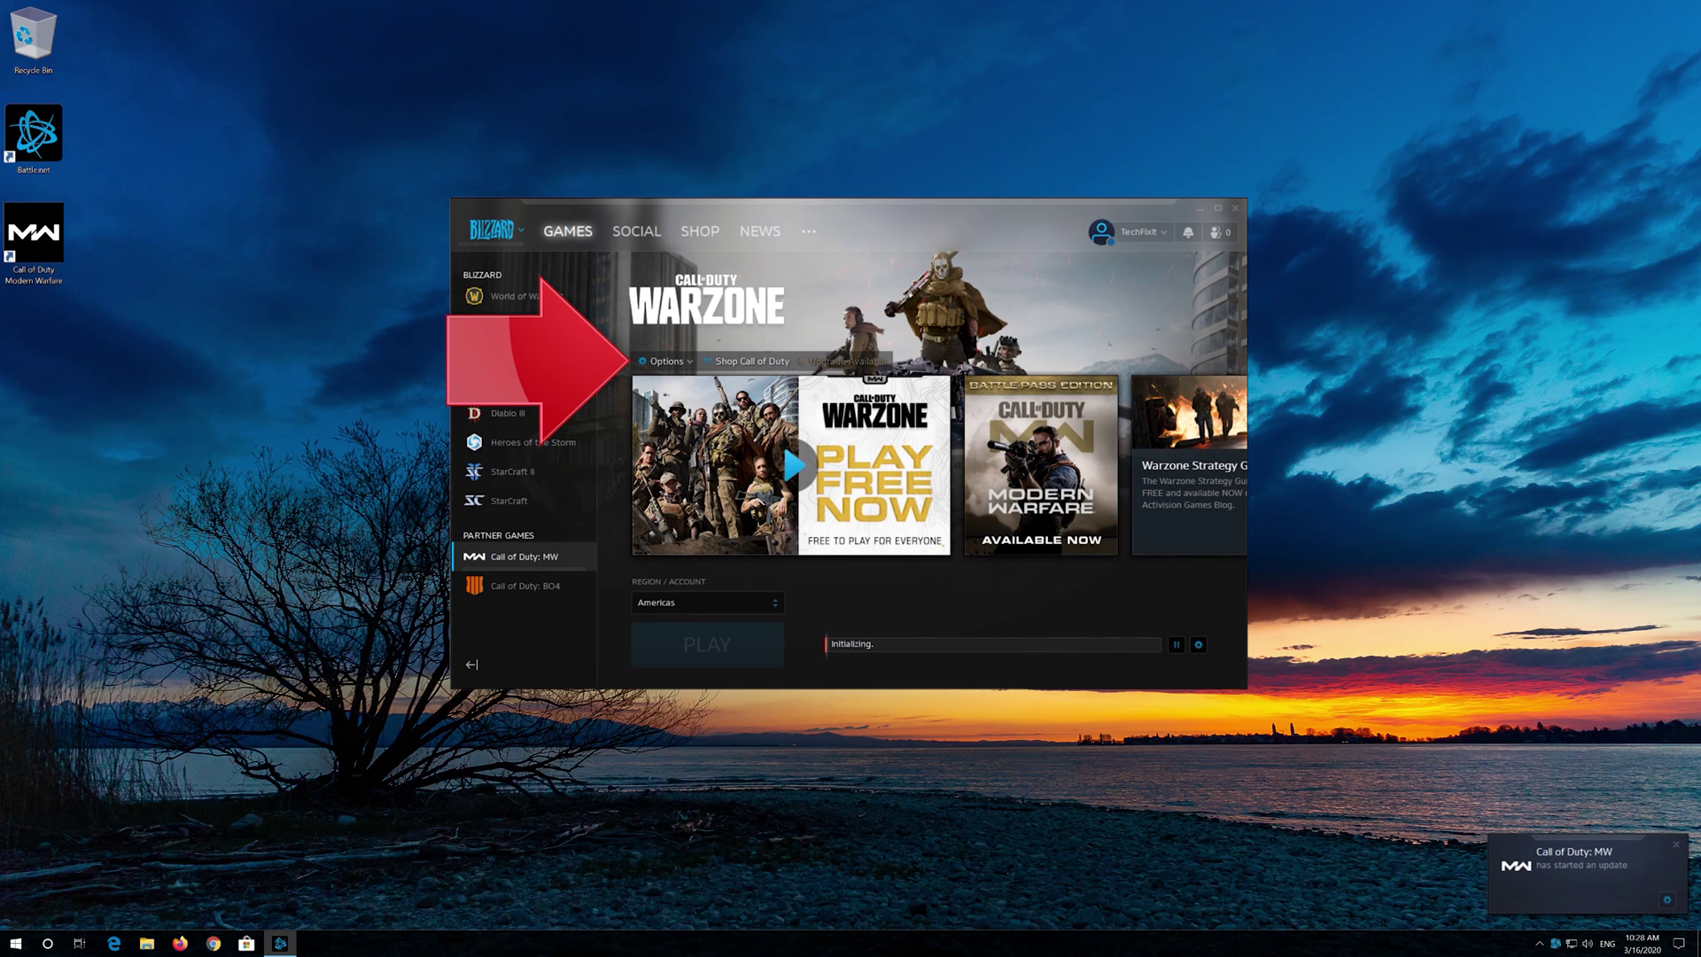
# - Enable additional command line arguments in the Call of Duty: MW game settings, set them to -d3d11, and launch the game
pyautogui.click(666, 361)
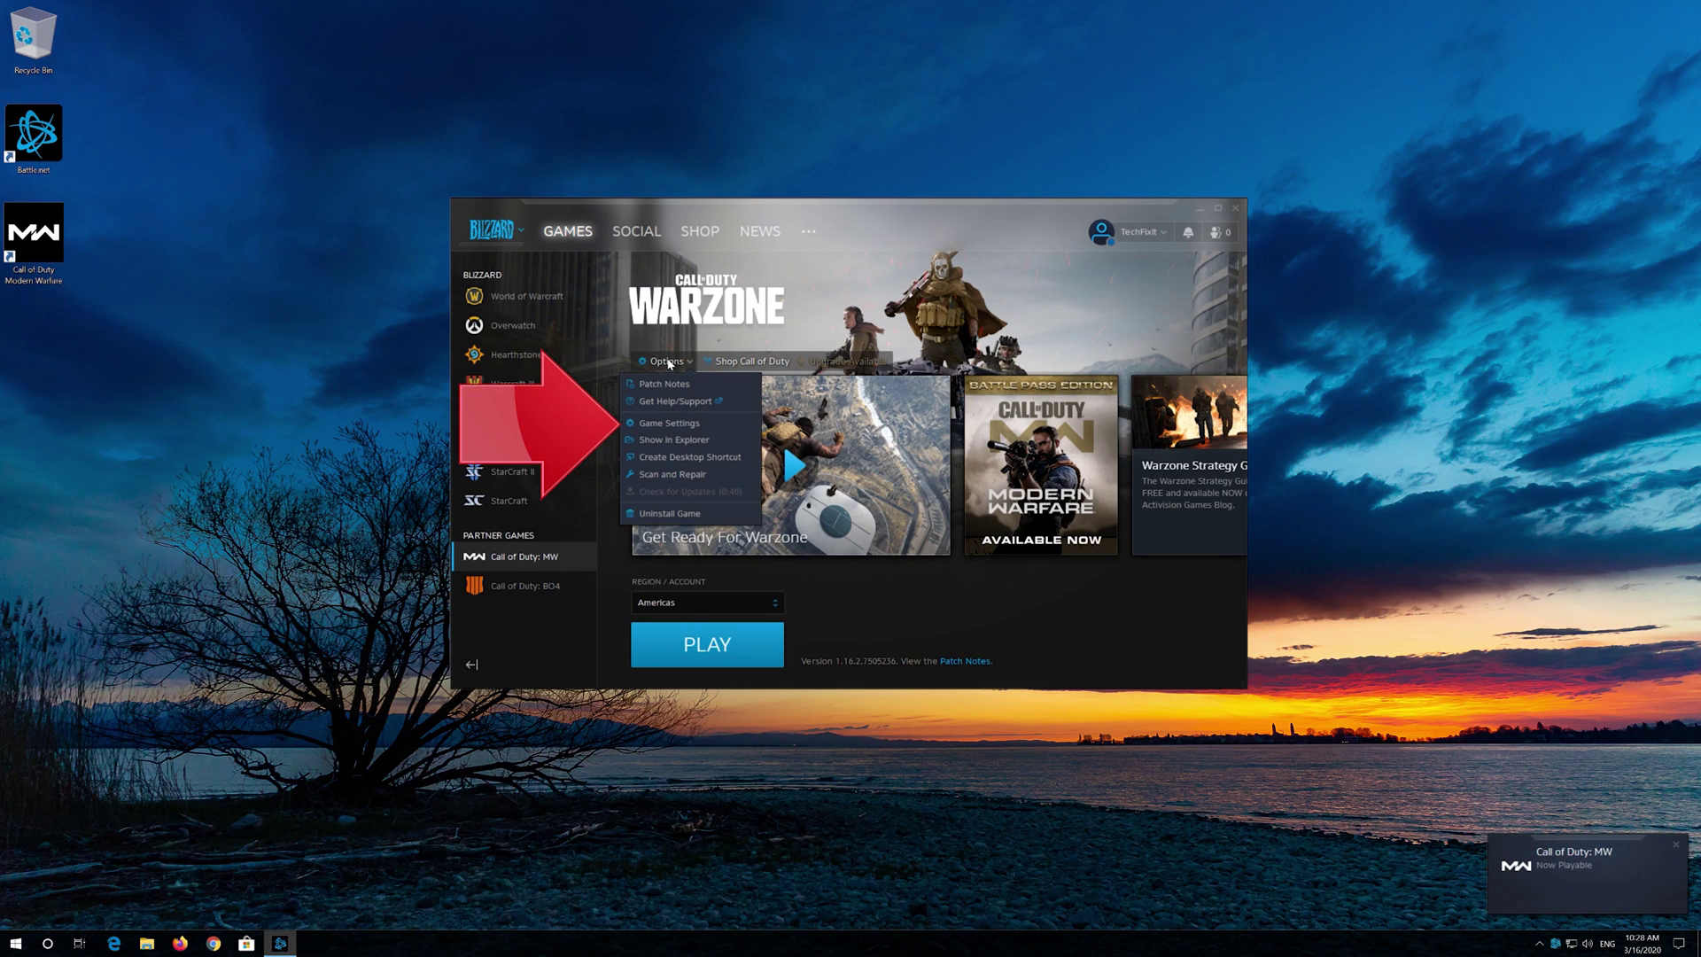
pyautogui.click(697, 422)
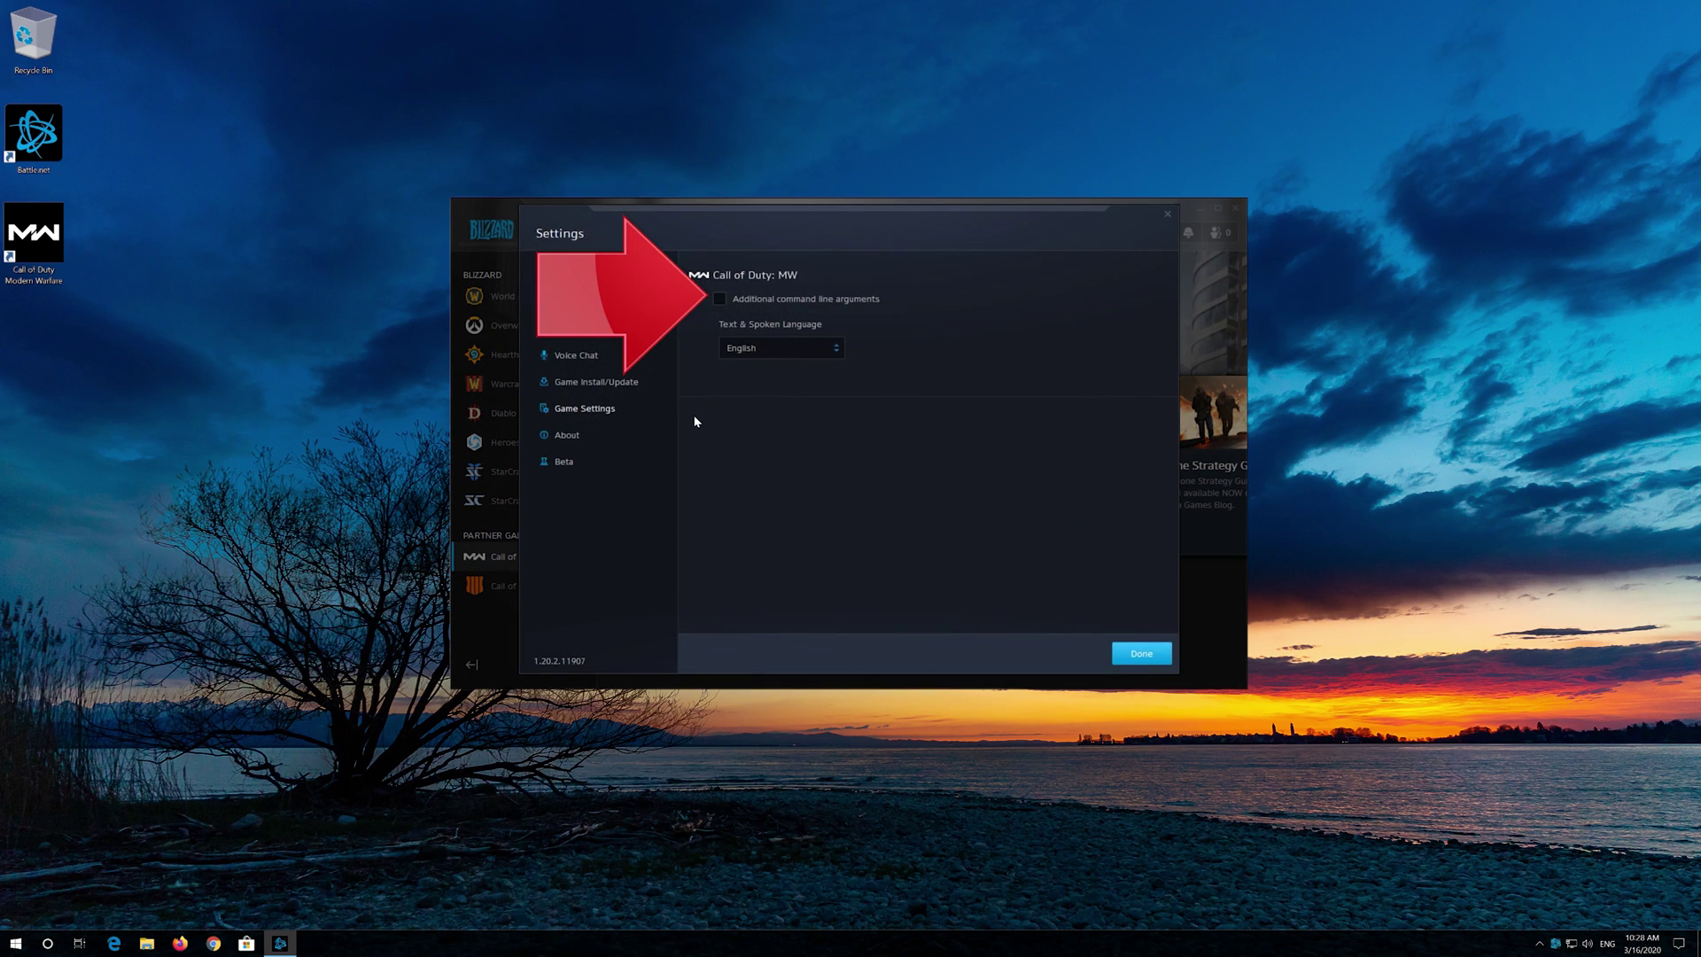
pyautogui.click(720, 300)
pyautogui.click(739, 324)
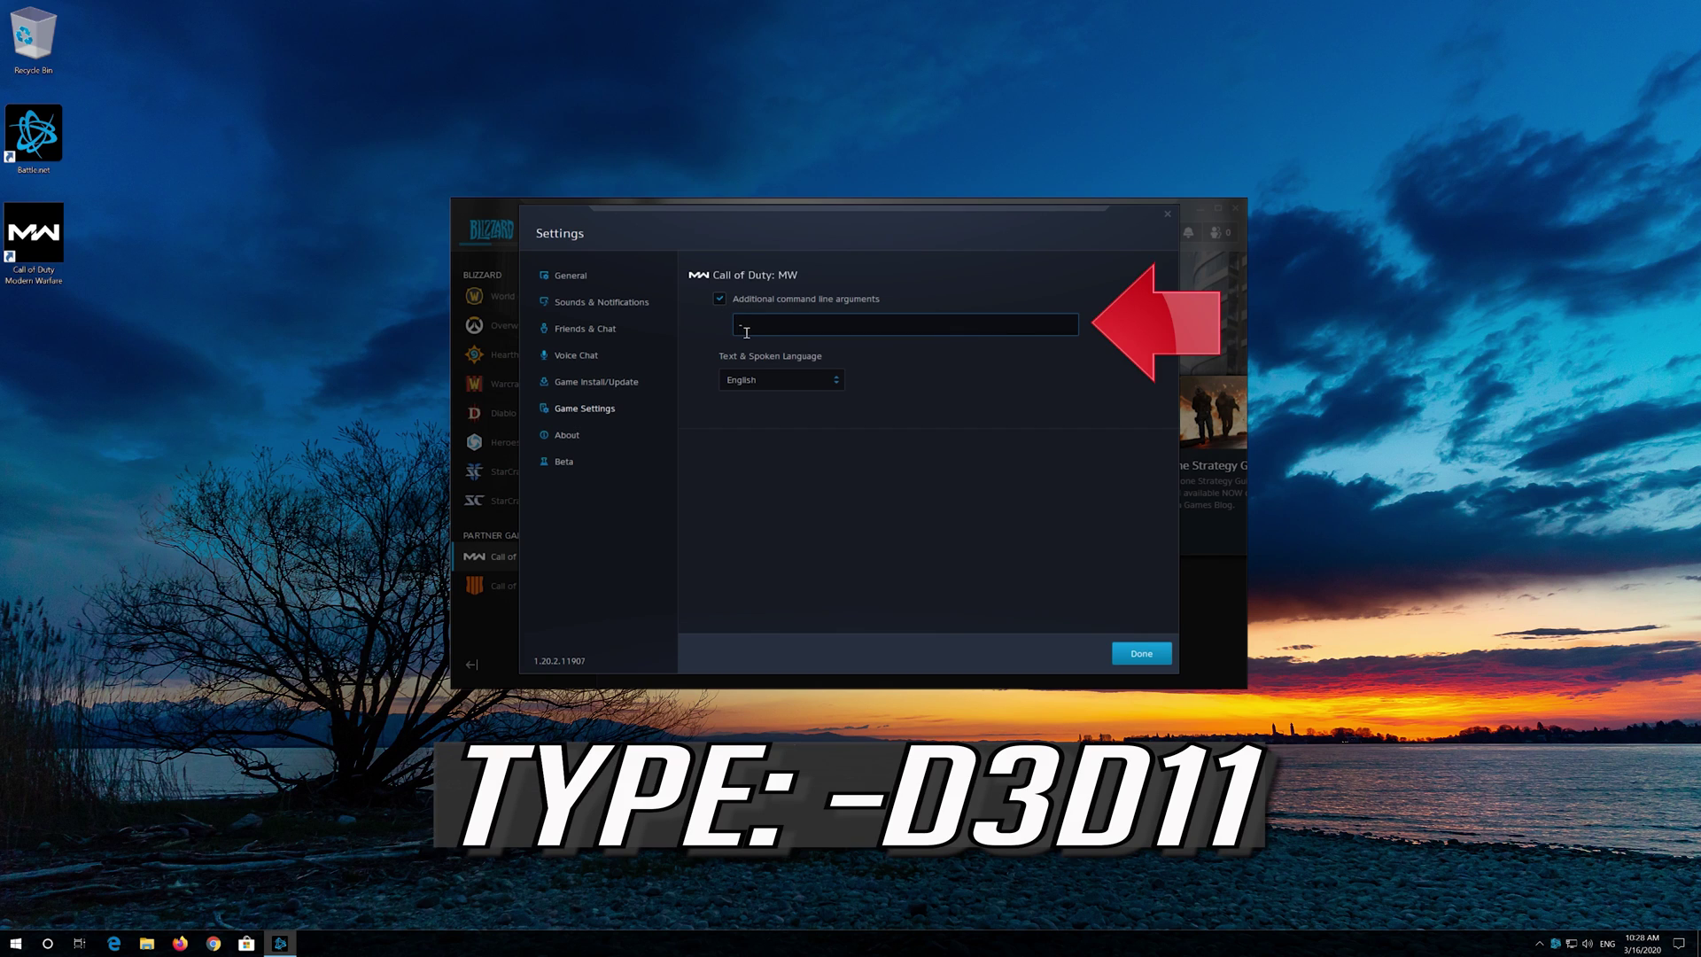
pyautogui.write('-d3d11')
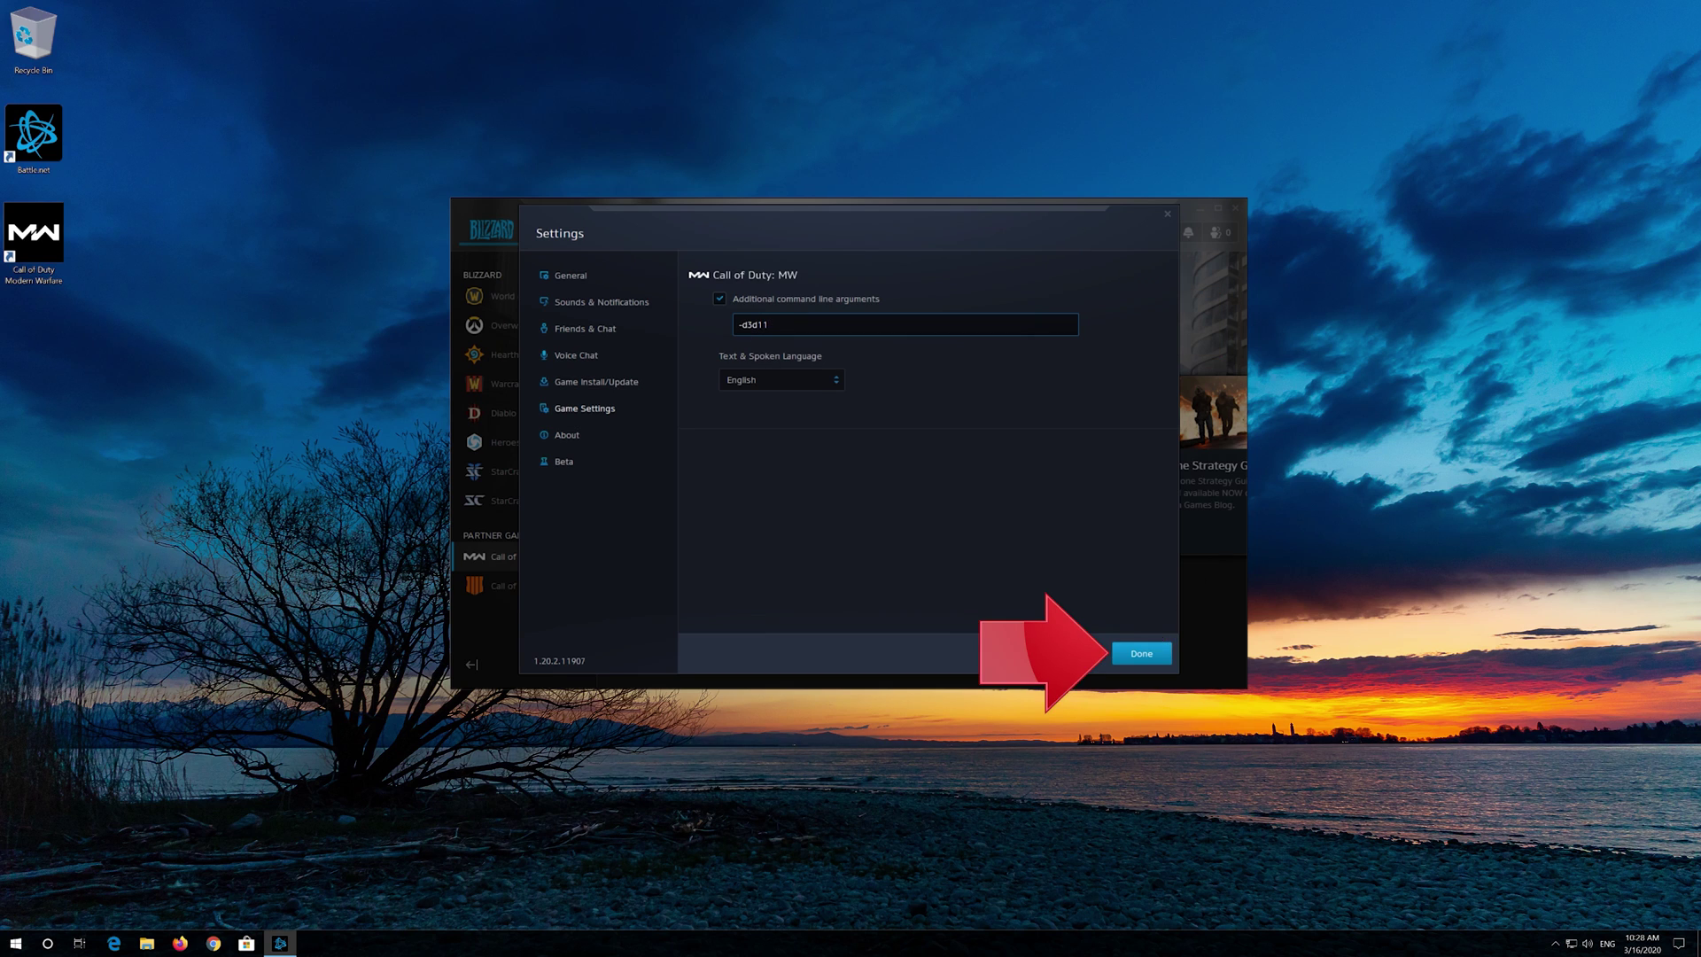
pyautogui.click(1140, 654)
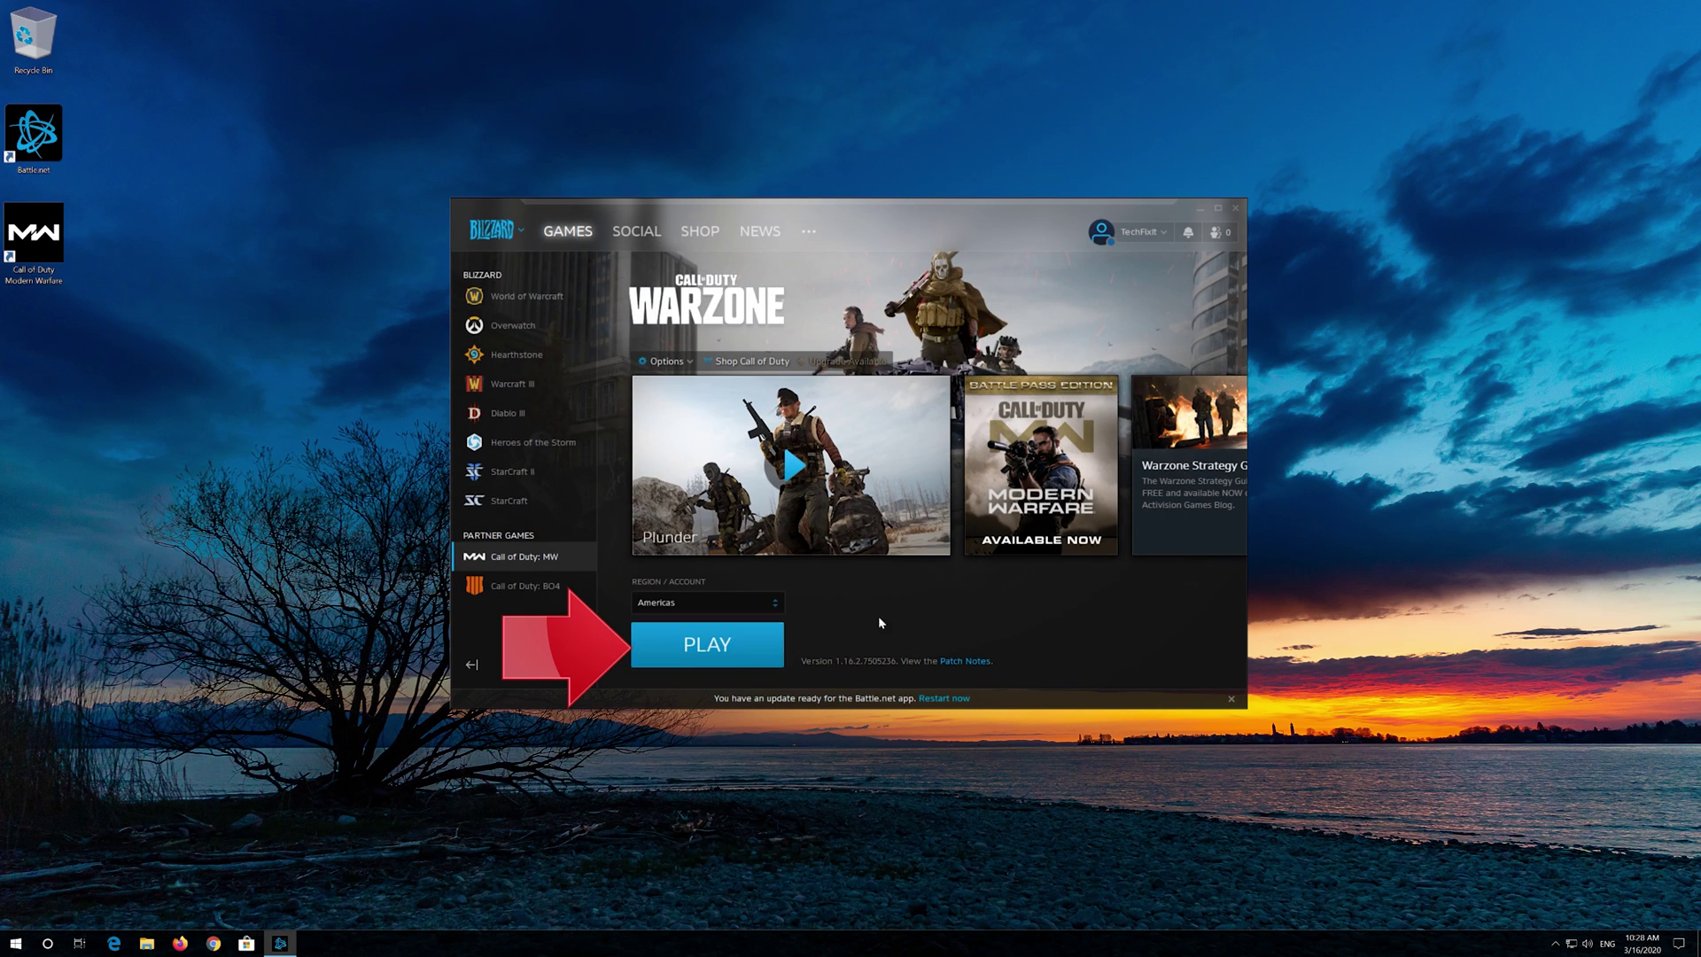
pyautogui.click(718, 646)
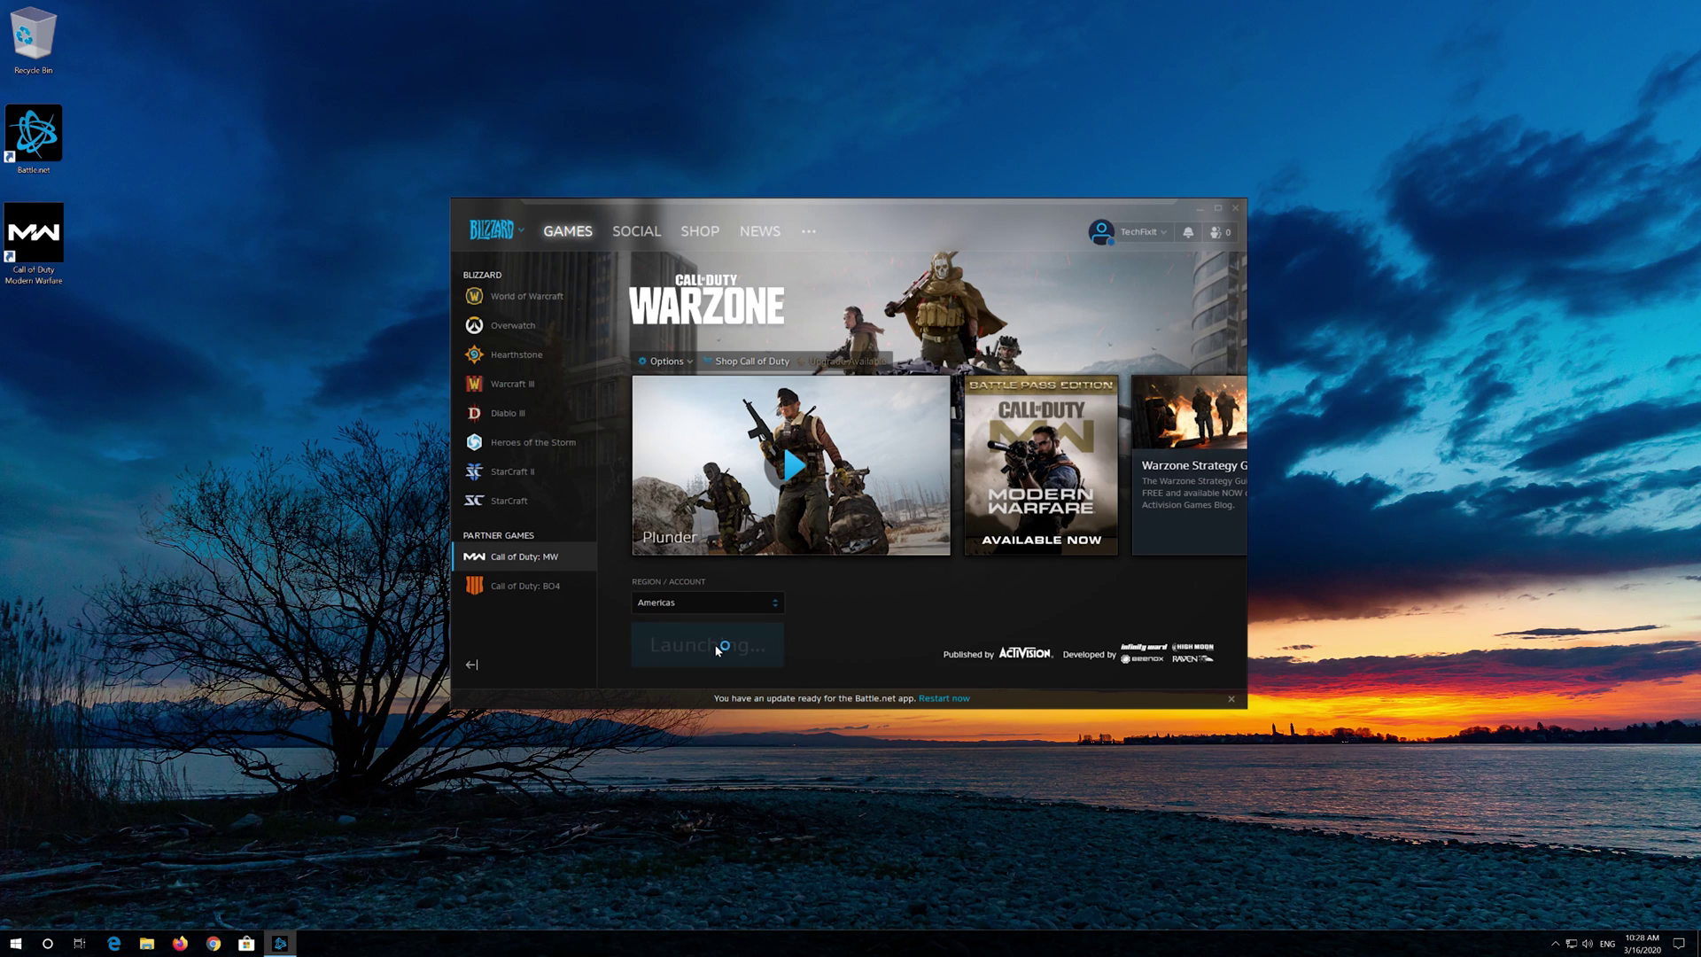